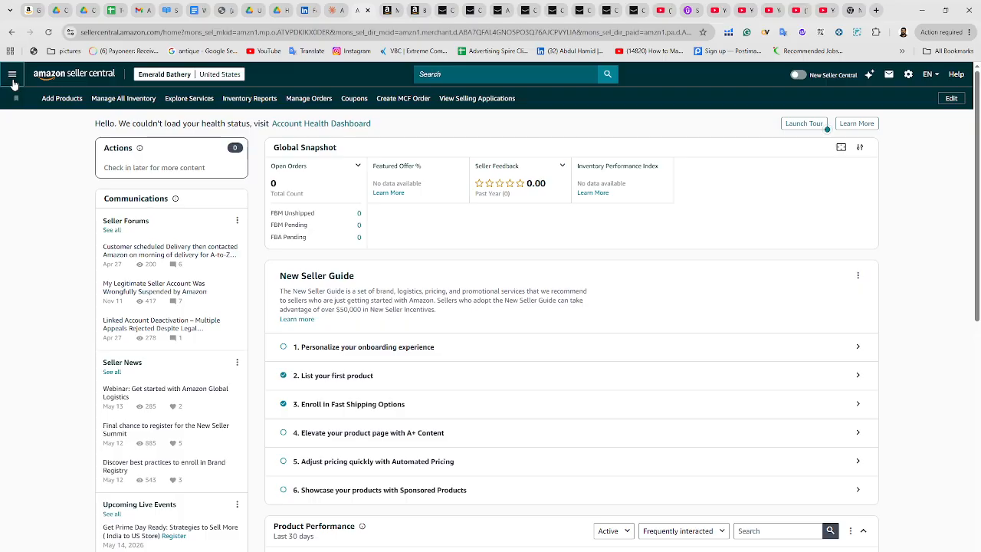
# Open the A+ Content Manager from the Advertising menu in a new browser tab and switch to it
pyautogui.click(12, 77)
pyautogui.click(740, 235)
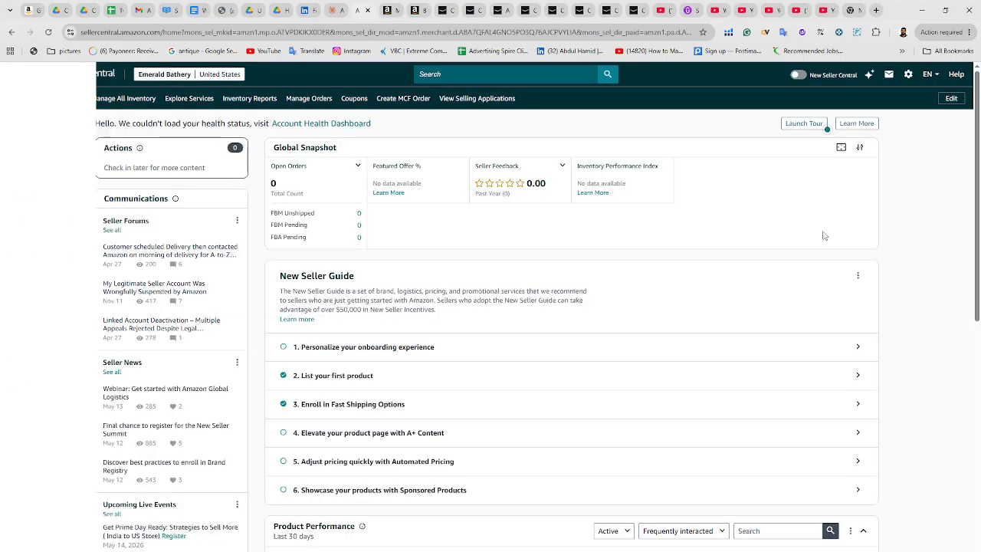
pyautogui.click(12, 75)
pyautogui.moveTo(25, 195)
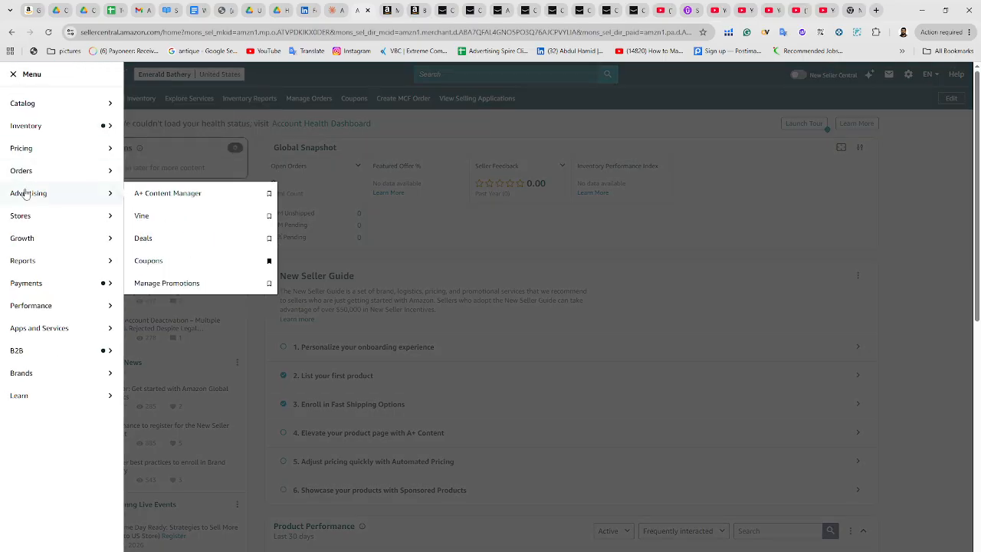
pyautogui.rightClick(159, 196)
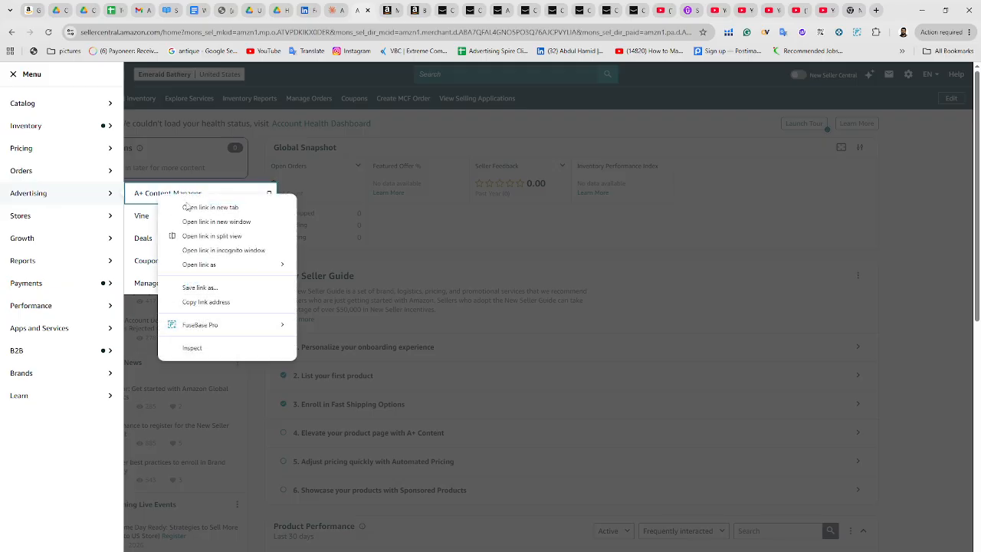
pyautogui.click(198, 206)
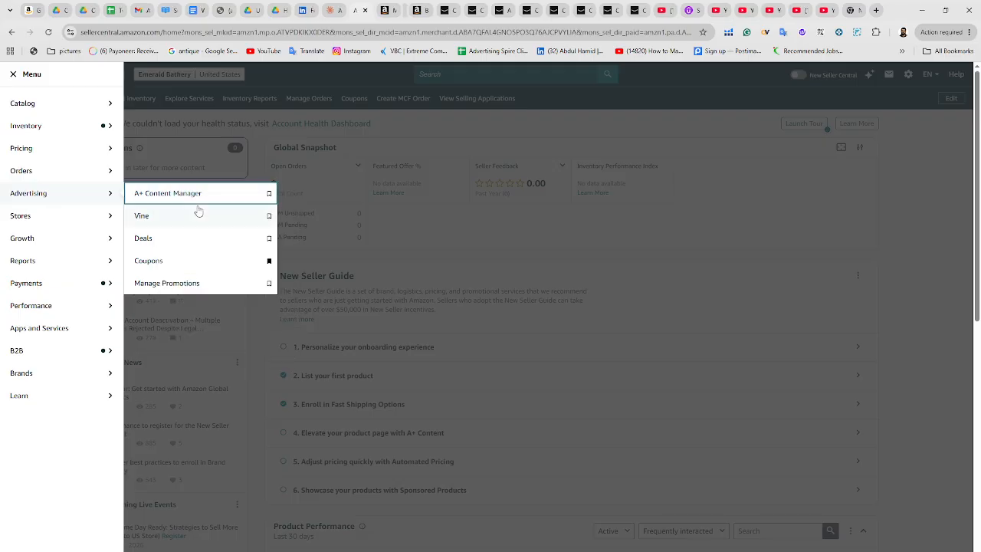
pyautogui.click(383, 11)
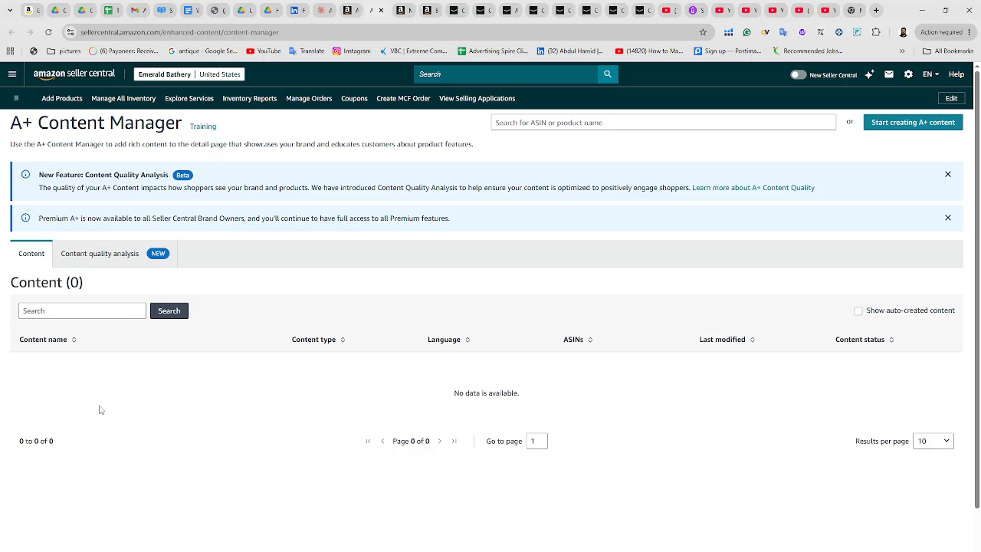
# Start creating new A+ content of the Basic type
pyautogui.click(929, 128)
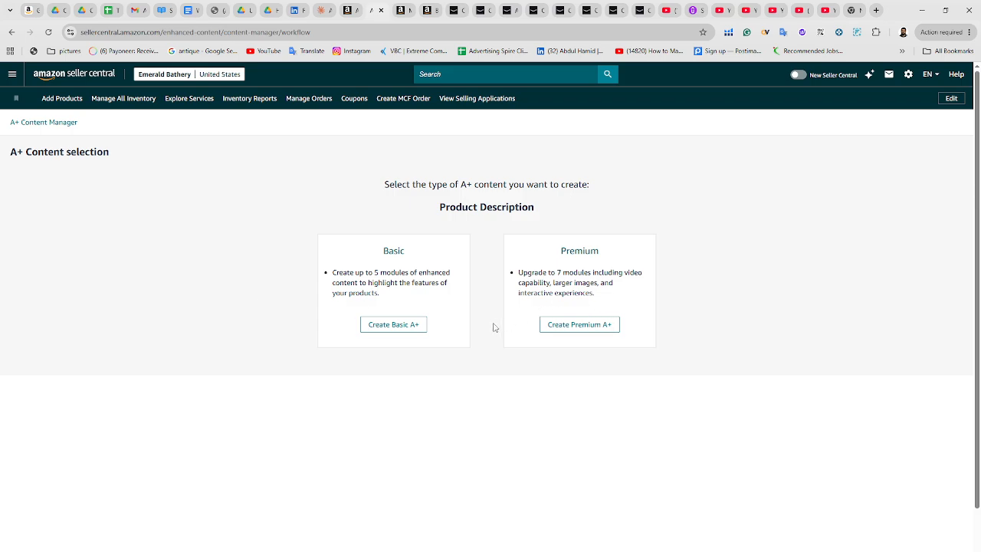
pyautogui.click(394, 325)
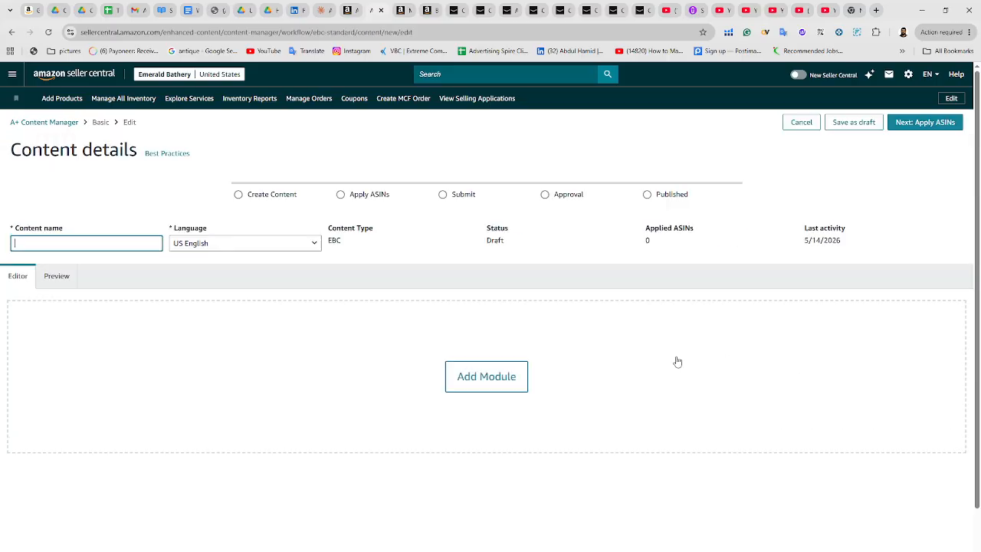
pyautogui.click(78, 244)
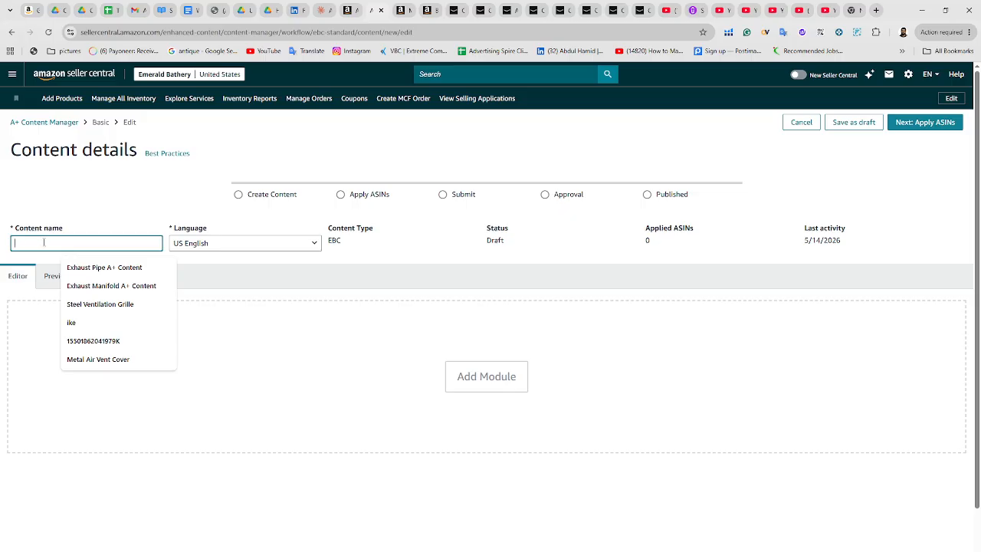
pyautogui.click(486, 376)
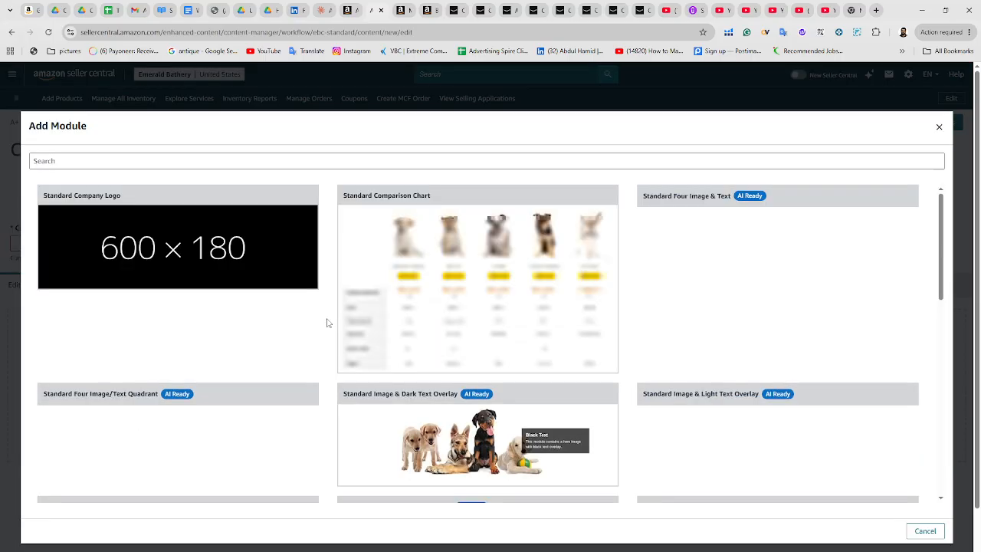
pyautogui.click(939, 127)
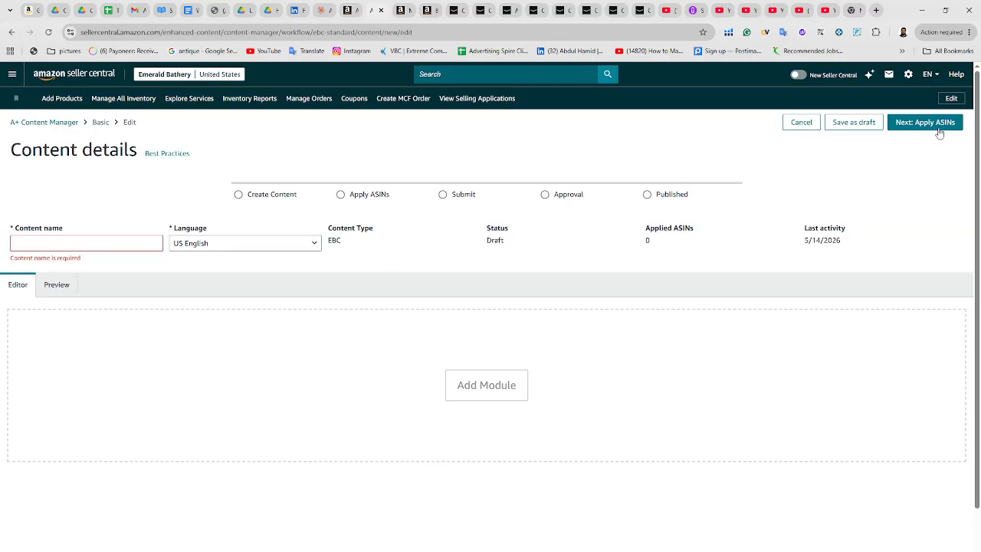
# Enter Steamer as the content name
pyautogui.click(122, 240)
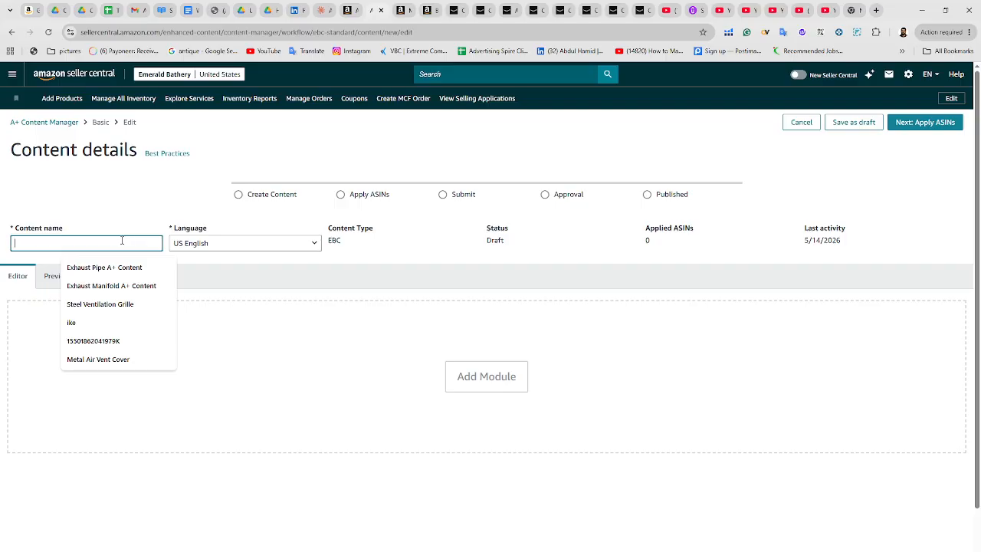
pyautogui.write('Steem')
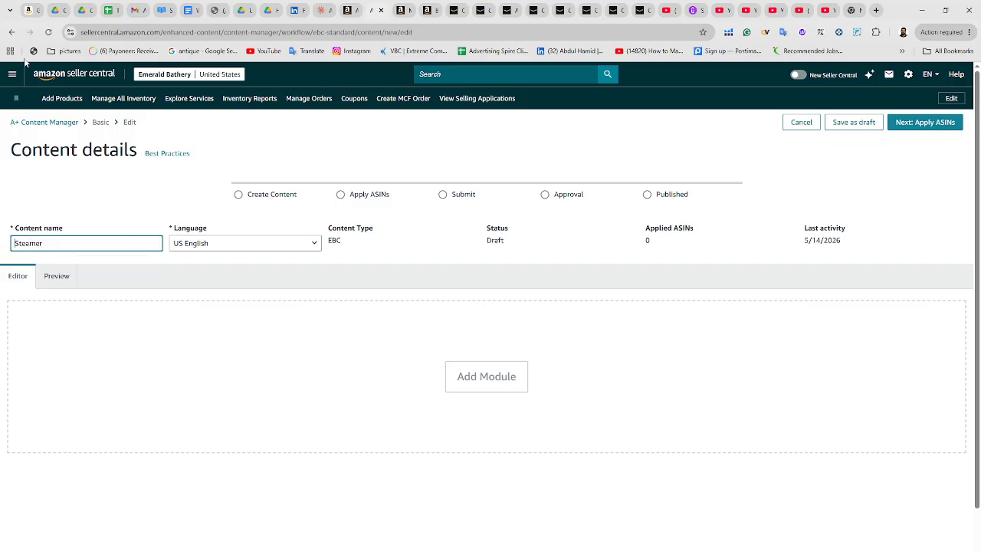
# In the Seller Central home tab, open Manage All Inventory to review the shower steamer product listings
pyautogui.click(346, 10)
pyautogui.moveTo(113, 197)
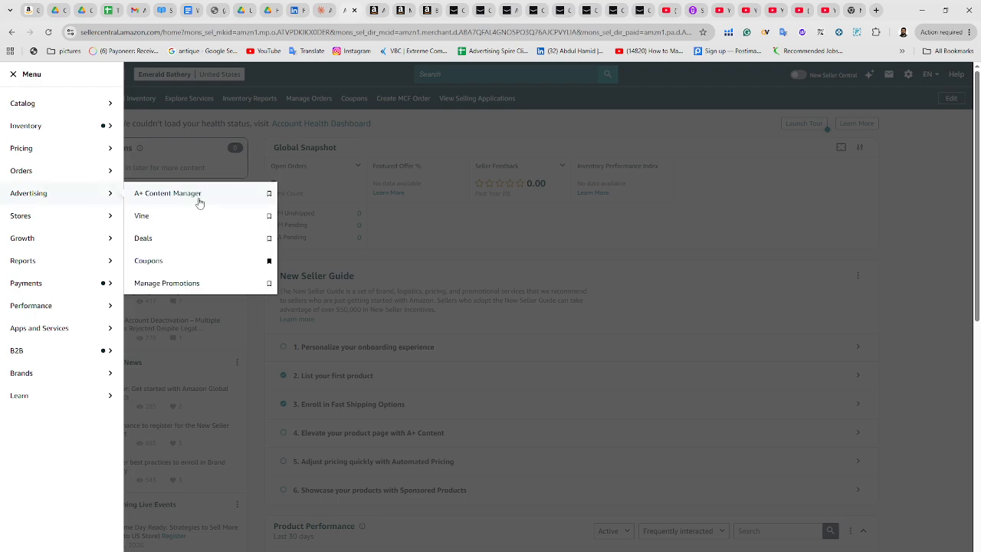
pyautogui.moveTo(53, 125)
pyautogui.click(161, 129)
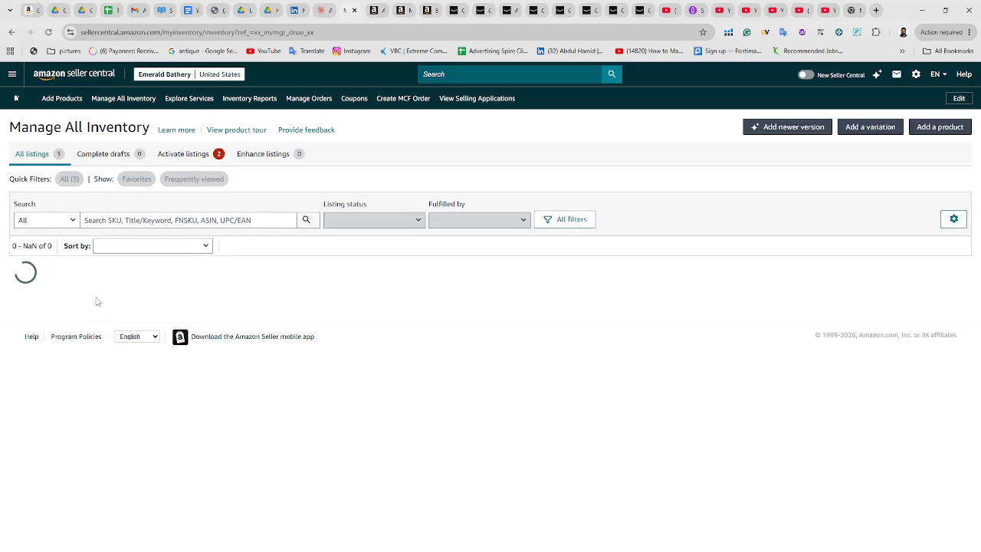
pyautogui.click(63, 303)
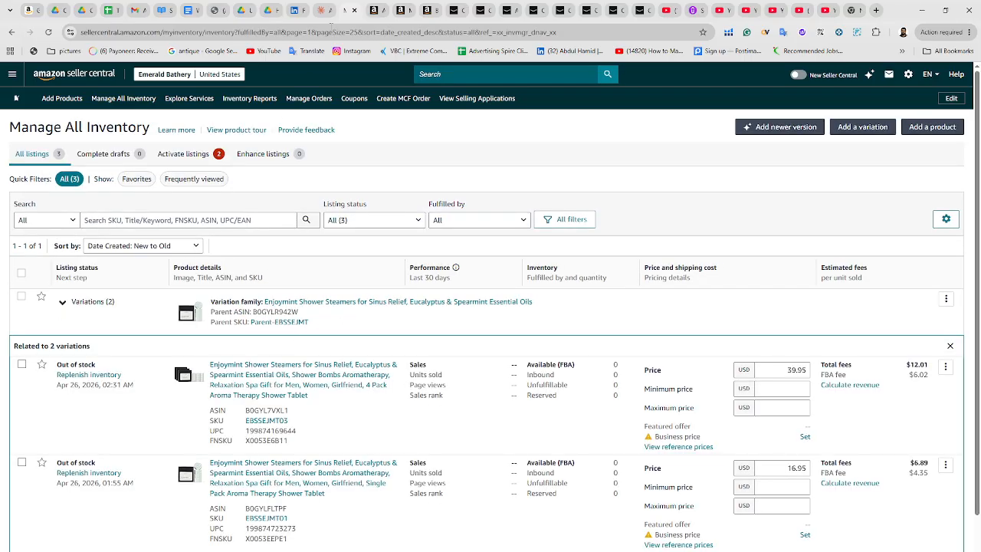
# Return to the A+ editor tab and change the content name to Shower Steamer
pyautogui.click(375, 11)
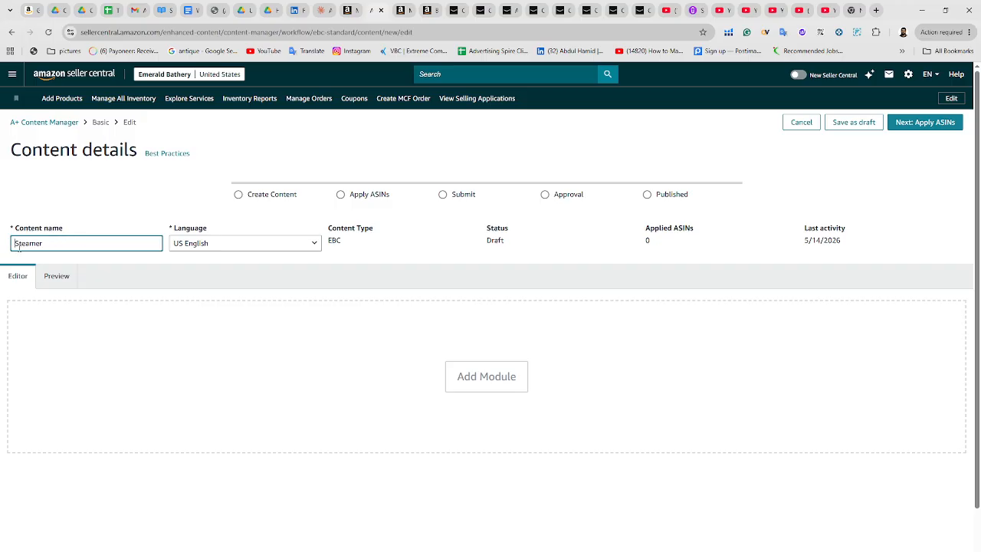
pyautogui.write('Shower')
# Open the Add Module dialog and browse the available standard module types
pyautogui.click(495, 386)
pyautogui.scroll(-5, 256, 287)
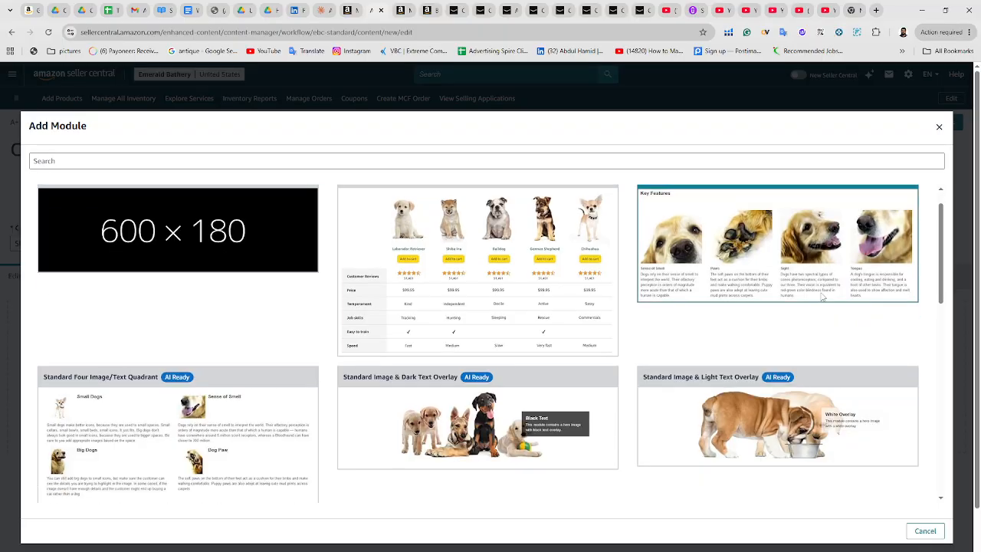
pyautogui.scroll(-5, 241, 383)
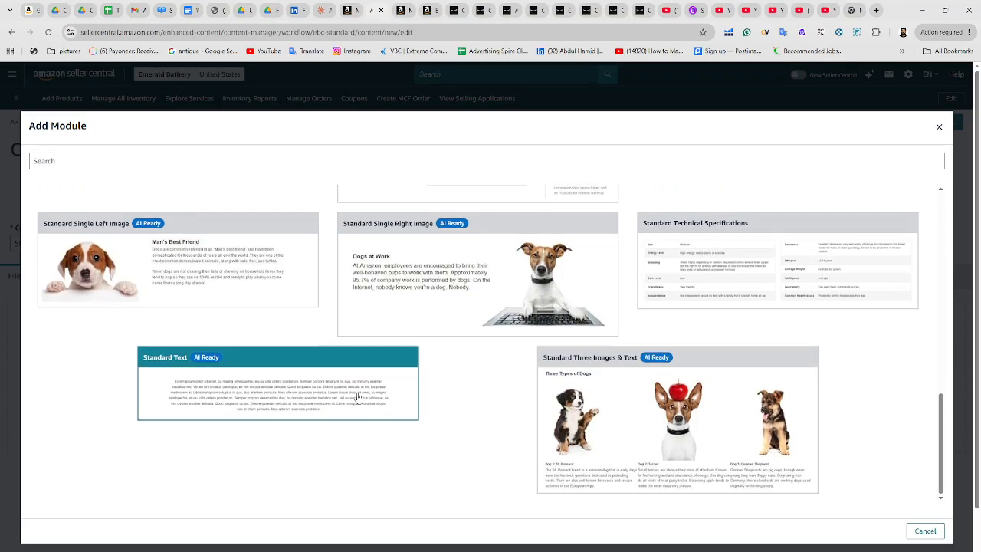
pyautogui.scroll(3, 699, 324)
pyautogui.scroll(10, 693, 322)
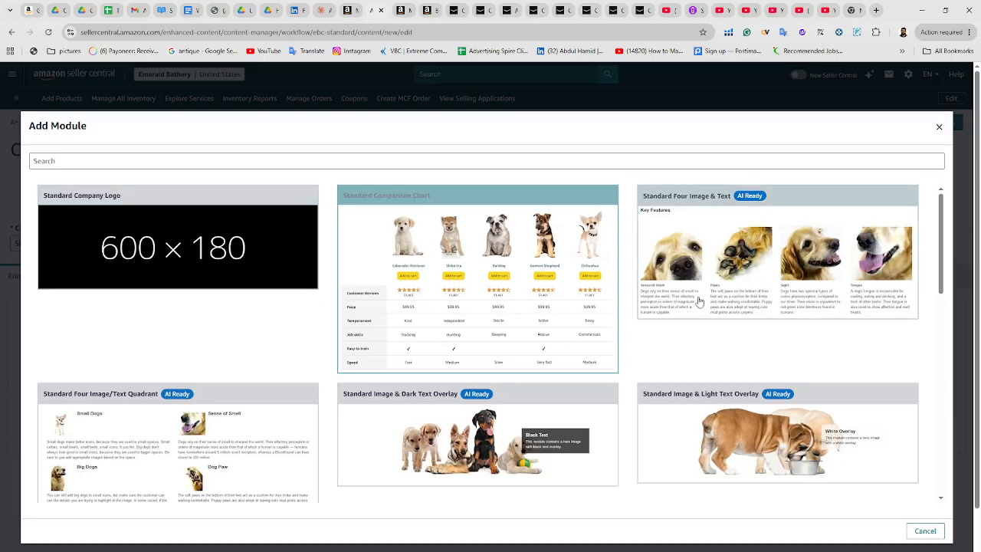
pyautogui.scroll(-2, 182, 352)
pyautogui.scroll(2, 475, 330)
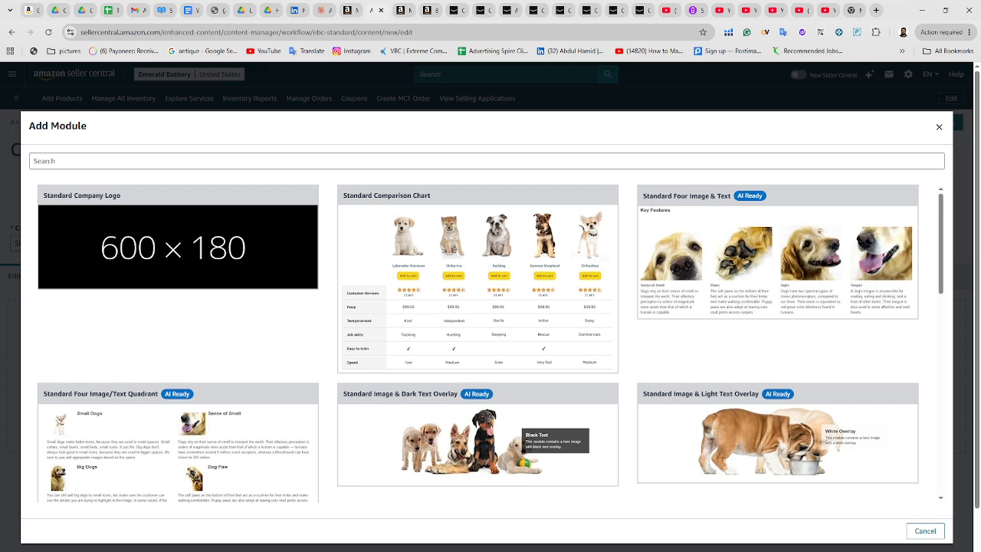
# In File Explorer, open the Des 3 folder and review the full Enjoymint-Shower-Steamers-Aplus design image
pyautogui.moveTo(980, 48); pyautogui.dragTo(433, 107)
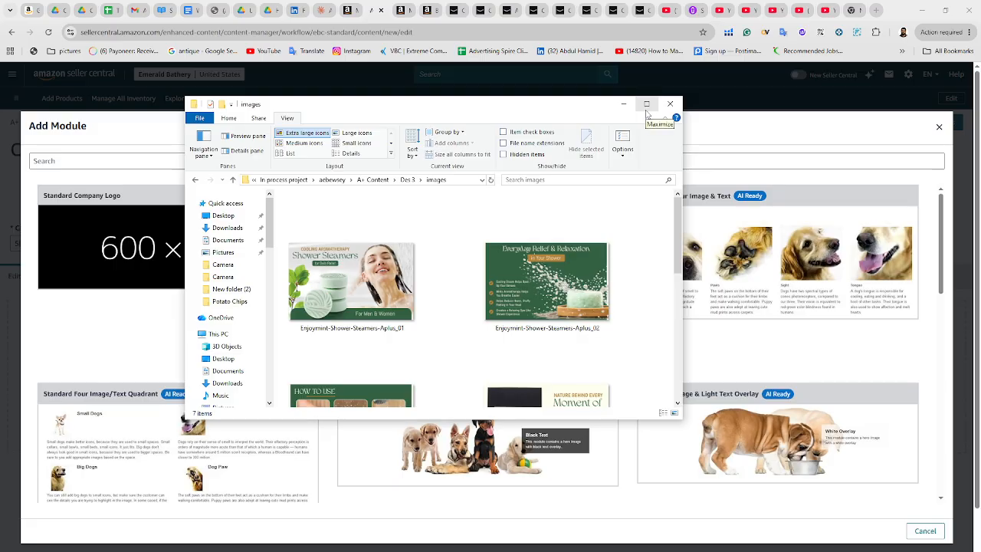
pyautogui.click(648, 106)
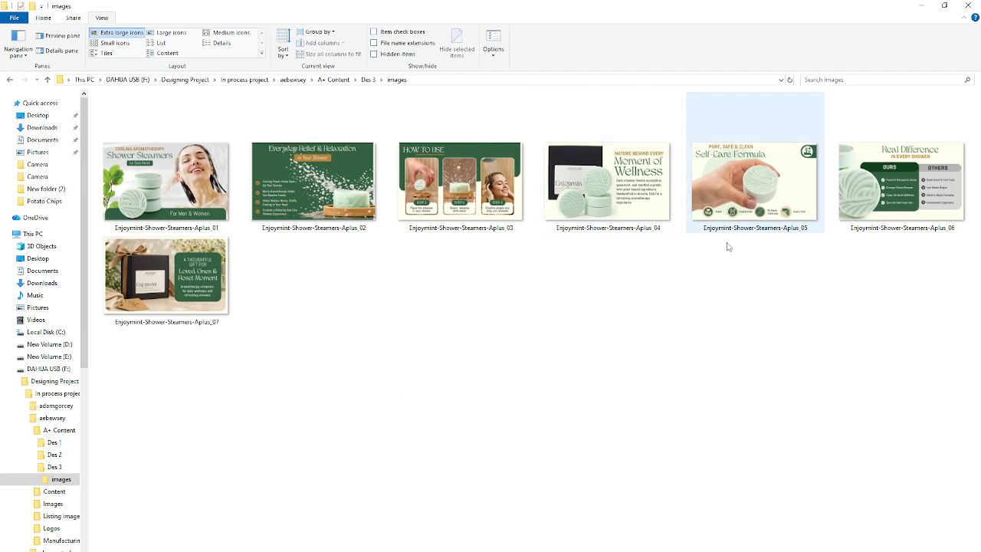
pyautogui.click(46, 80)
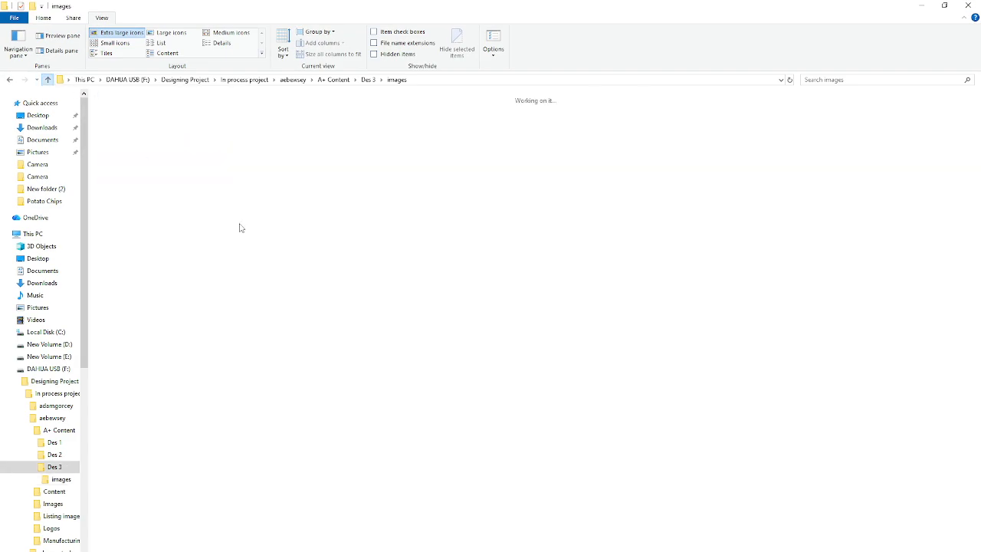
pyautogui.click(195, 146)
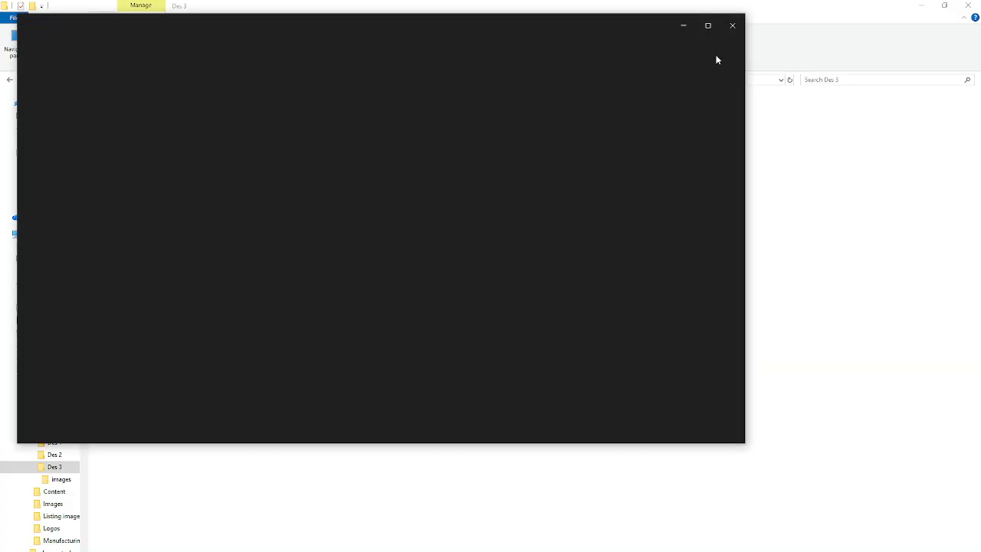
pyautogui.click(710, 27)
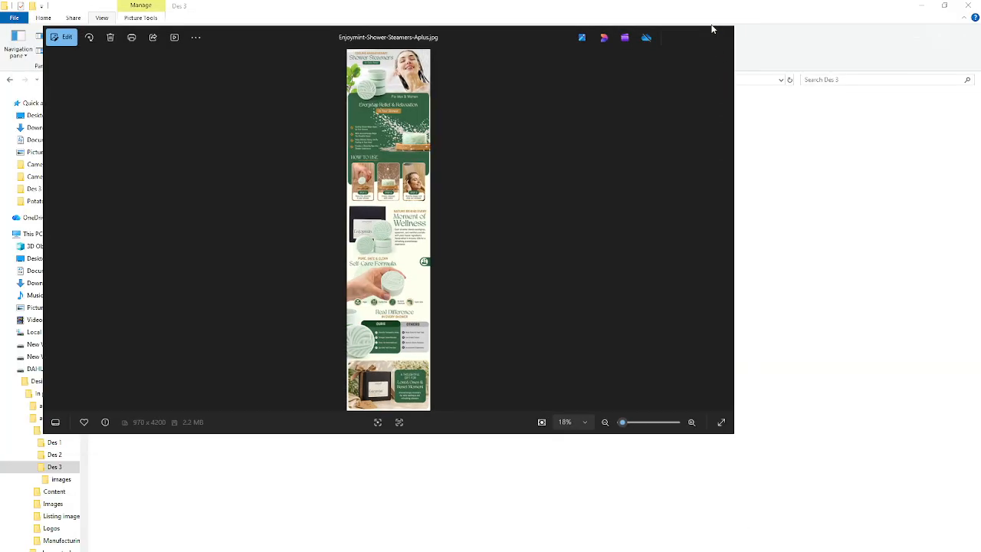
pyautogui.scroll(5, 489, 292)
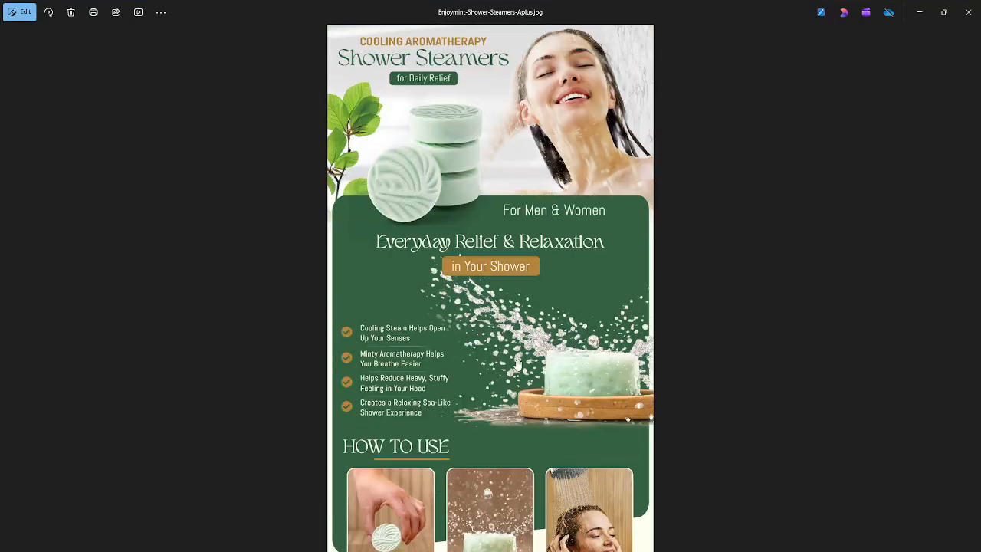
pyautogui.scroll(-10, 510, 331)
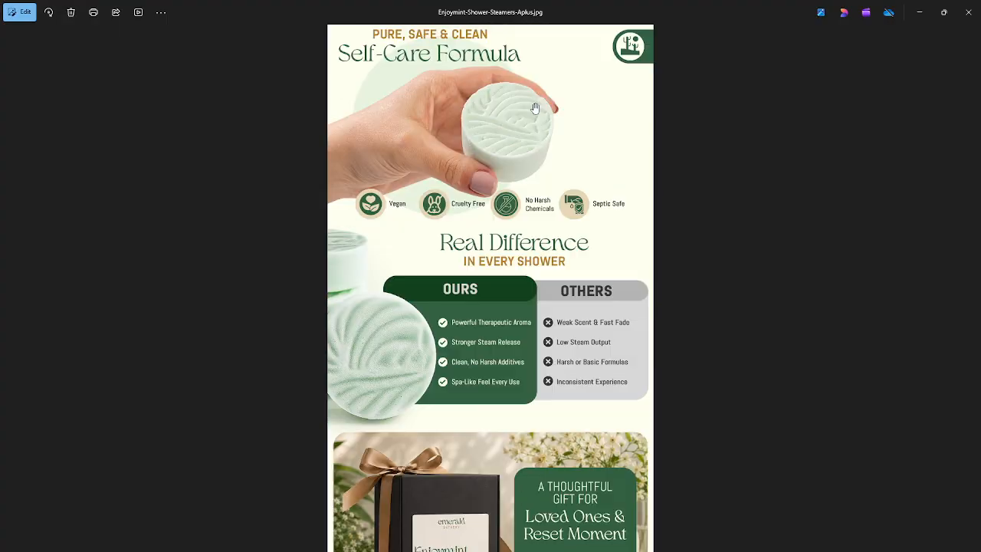
pyautogui.scroll(-1, 527, 330)
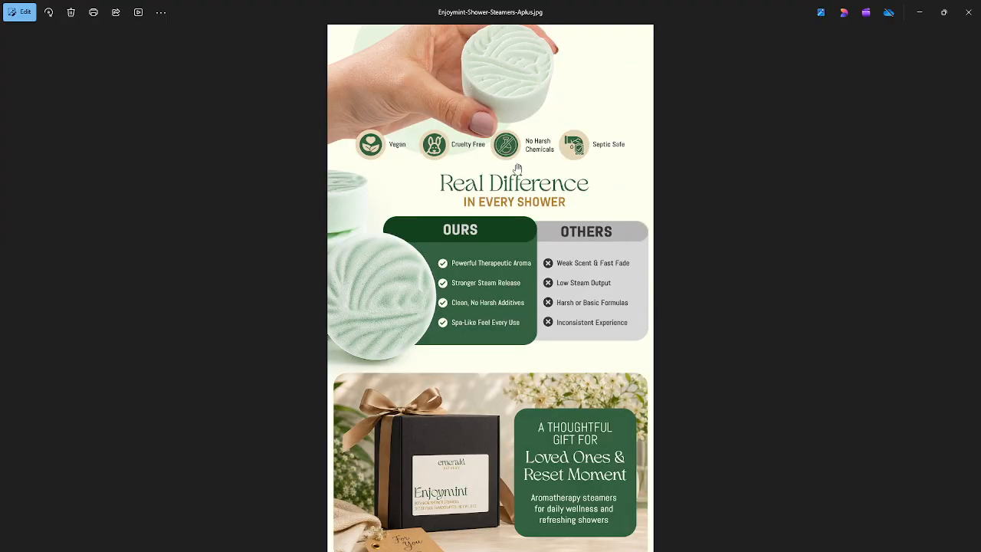
pyautogui.scroll(4, 518, 448)
pyautogui.scroll(5, 515, 368)
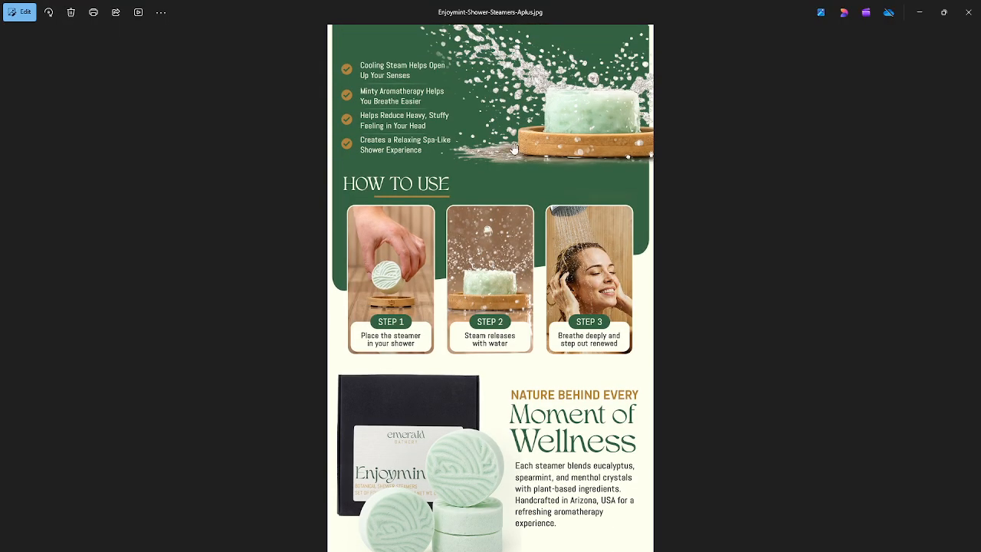
pyautogui.scroll(2, 514, 268)
pyautogui.click(968, 11)
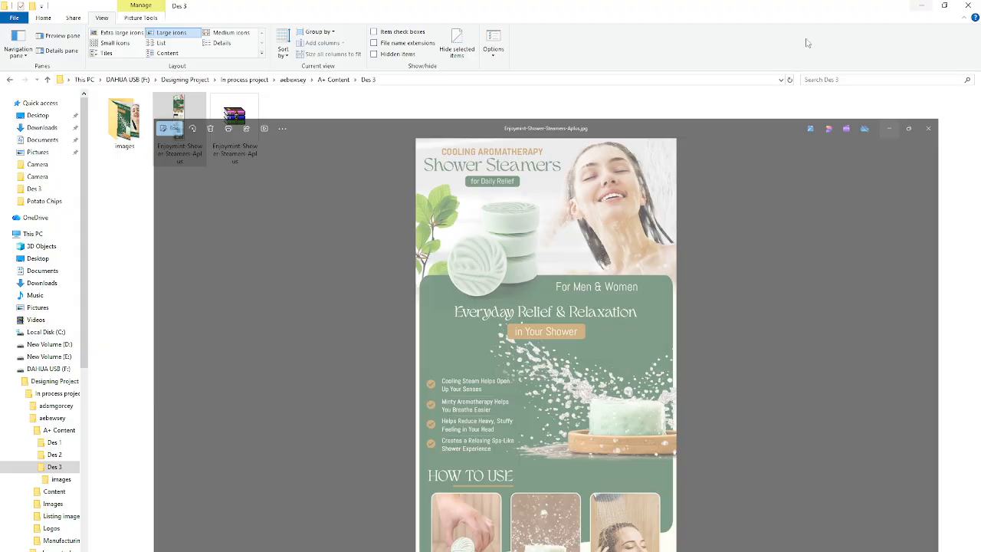
# Open the images folder and view Enjoymint-Shower-Steamers-Aplus_01 enlarged in the photo viewer
pyautogui.doubleClick(124, 122)
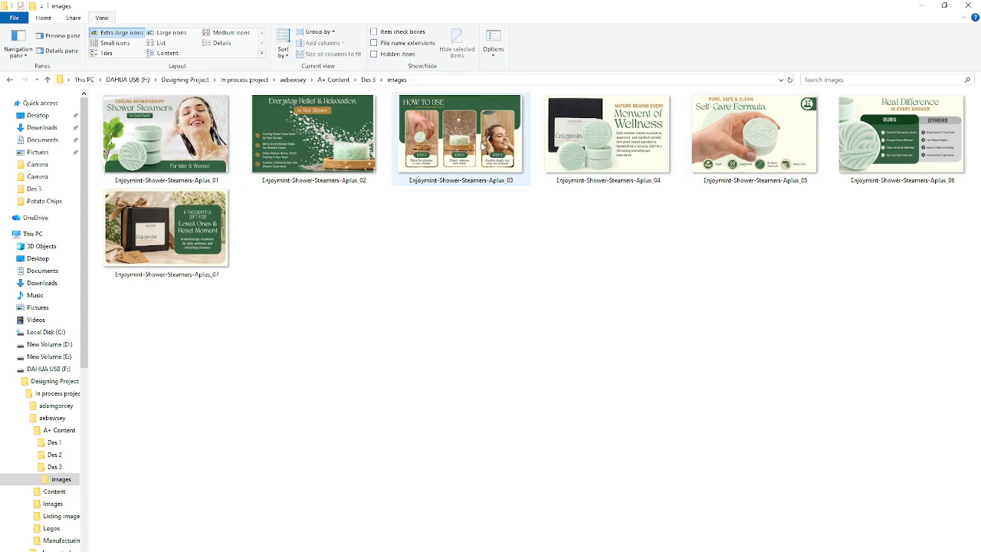
pyautogui.click(141, 153)
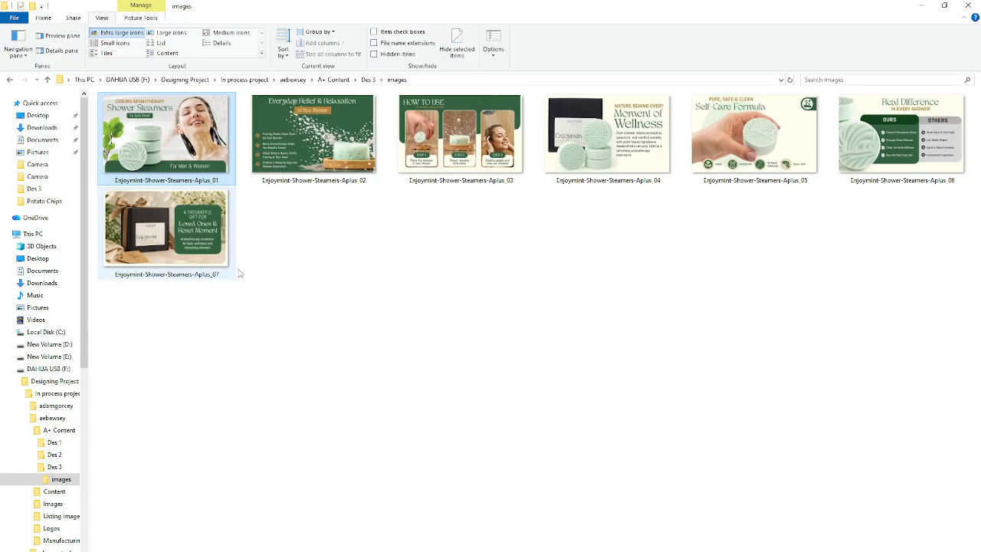
pyautogui.press('Return')
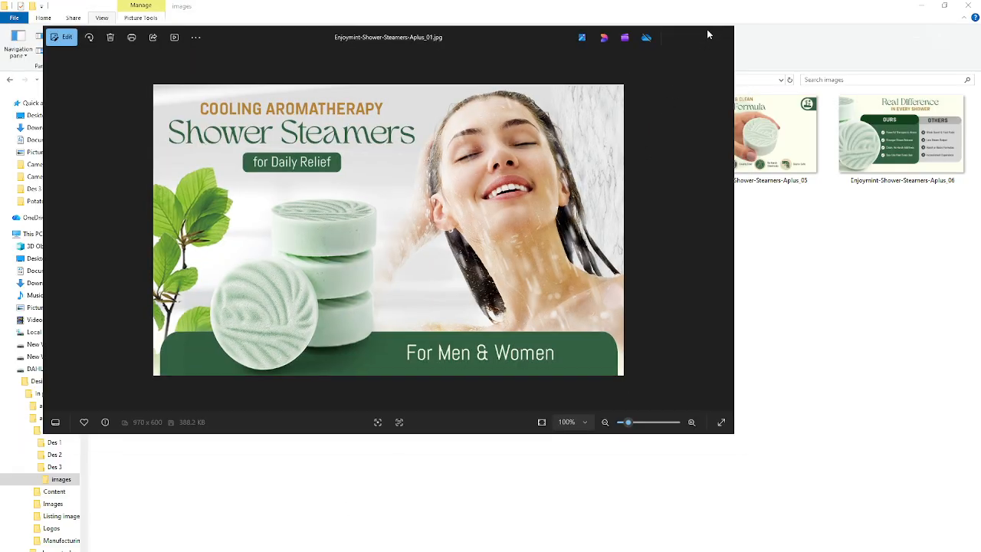
pyautogui.click(707, 25)
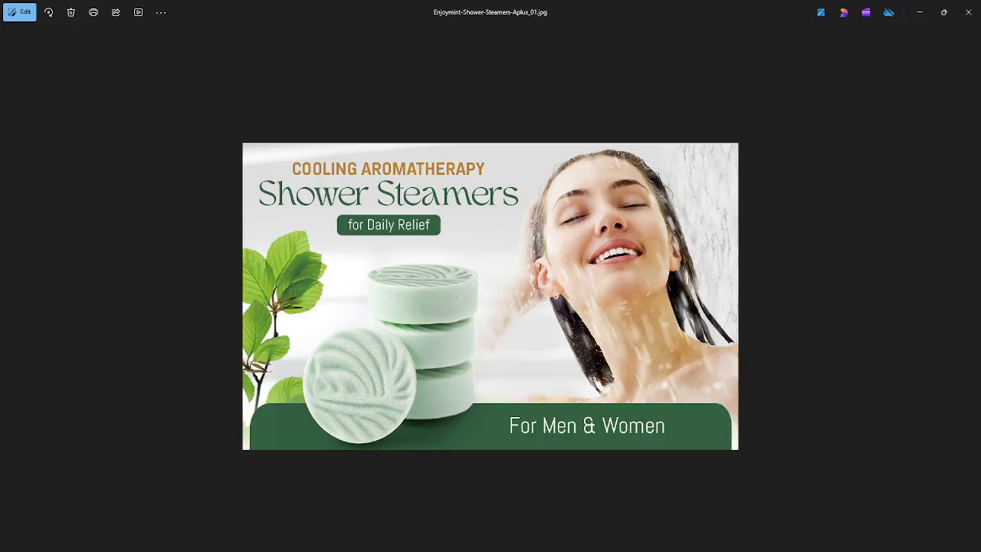
# Return to the browser's Add Module dialog and add a Standard Image & Dark Text Overlay module
pyautogui.click(920, 12)
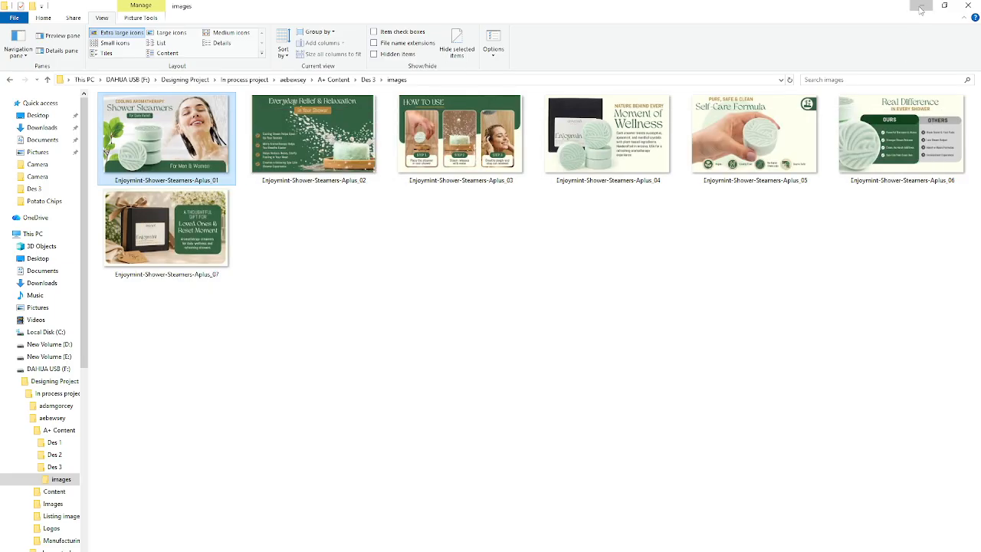
pyautogui.click(920, 9)
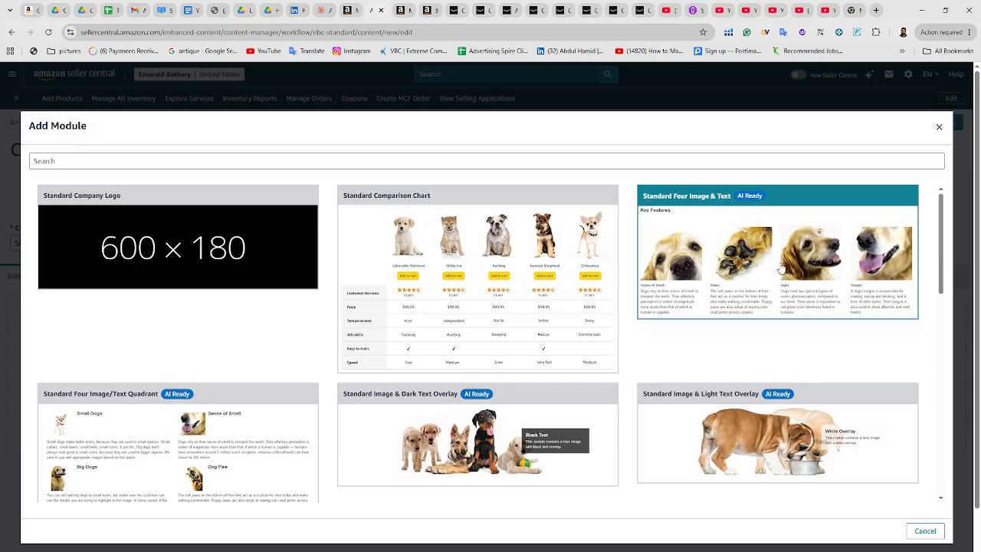
pyautogui.scroll(-1, 779, 265)
pyautogui.scroll(-1, 247, 388)
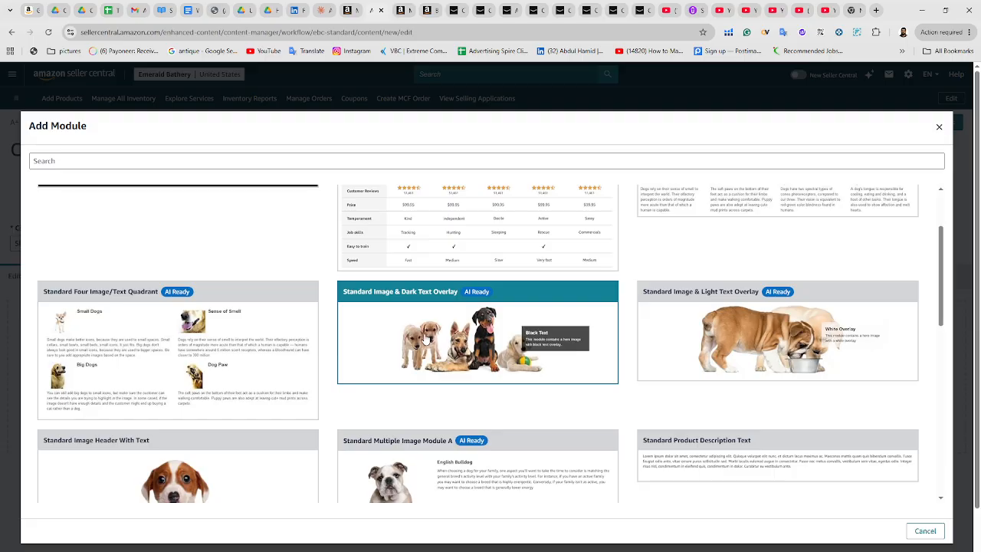
pyautogui.click(457, 348)
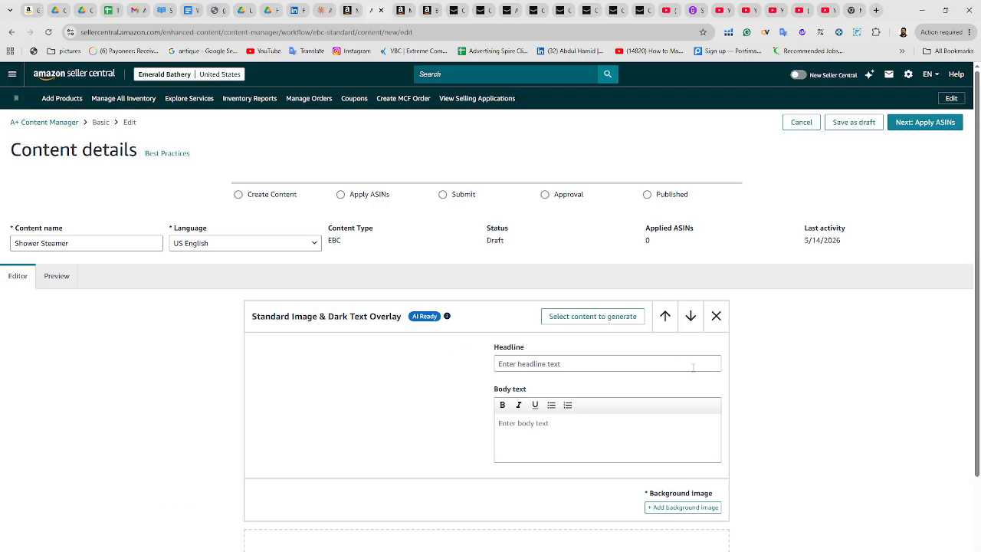
# Open the module's background image upload and close it without adding an image
pyautogui.scroll(-2, 530, 414)
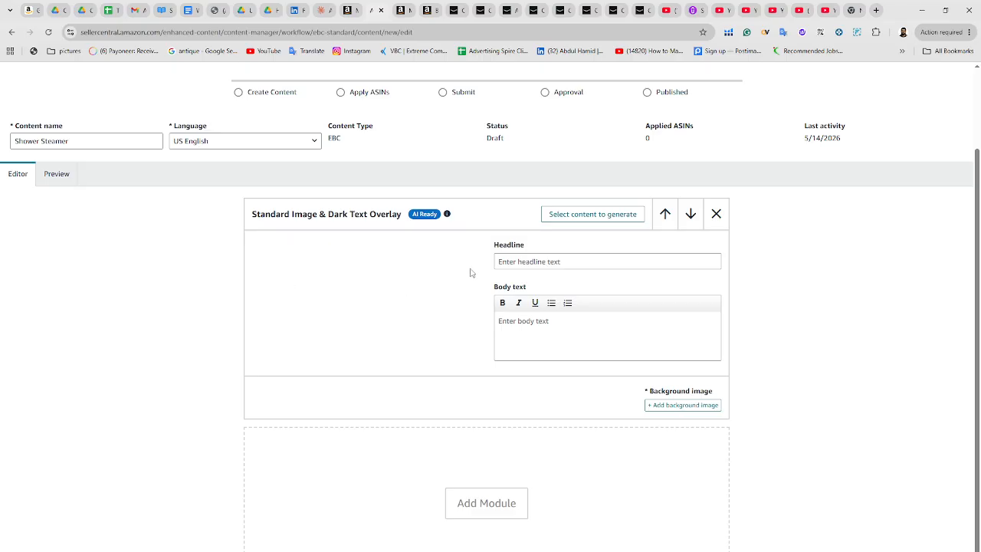
pyautogui.click(673, 409)
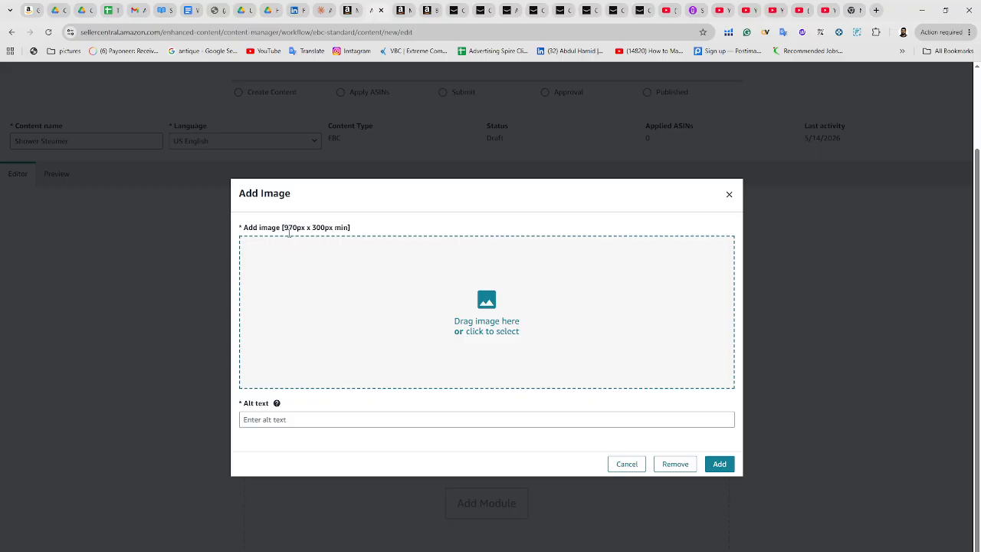
pyautogui.moveTo(325, 228); pyautogui.dragTo(293, 228)
pyautogui.click(342, 278)
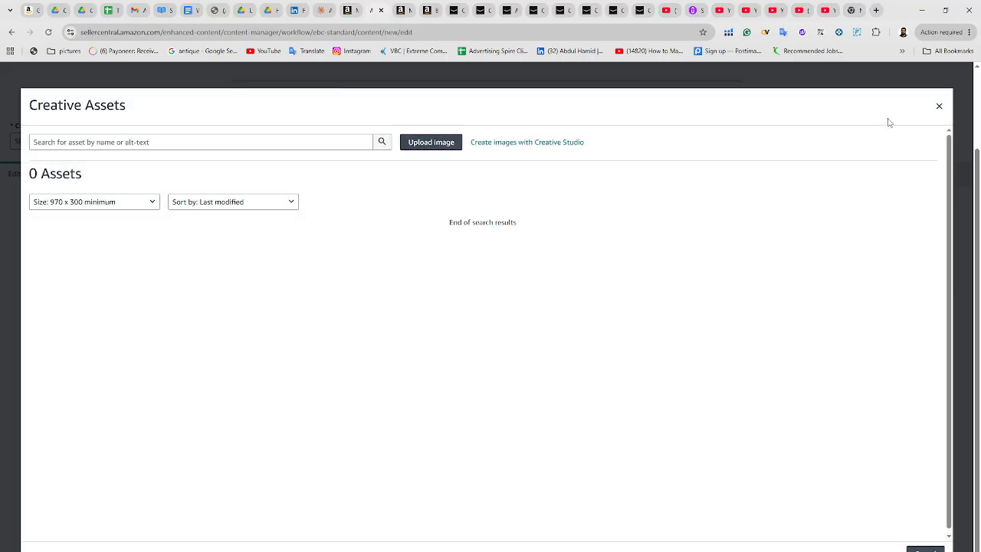
pyautogui.click(940, 107)
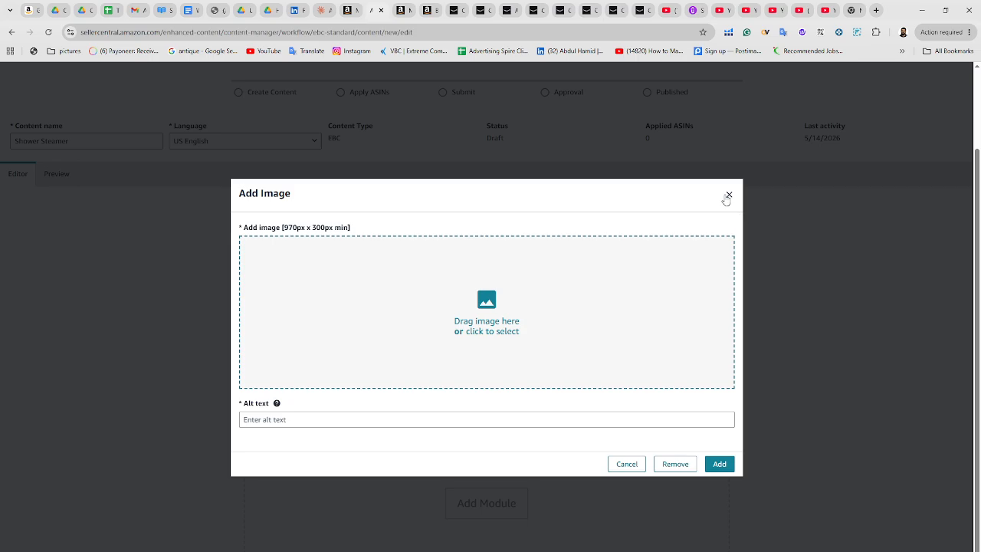
pyautogui.click(728, 196)
# Remove the Standard Image & Dark Text Overlay module from the content
pyautogui.click(818, 536)
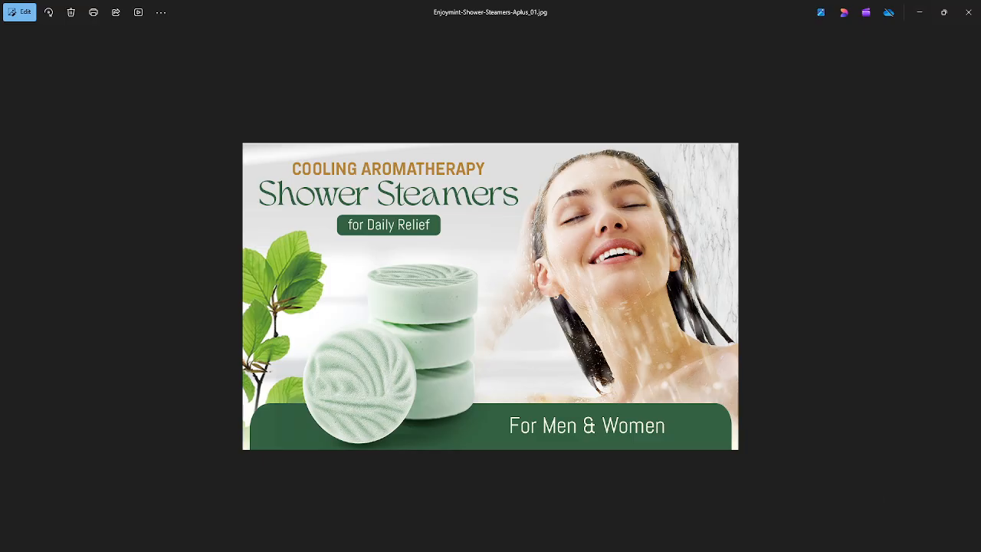
pyautogui.click(918, 12)
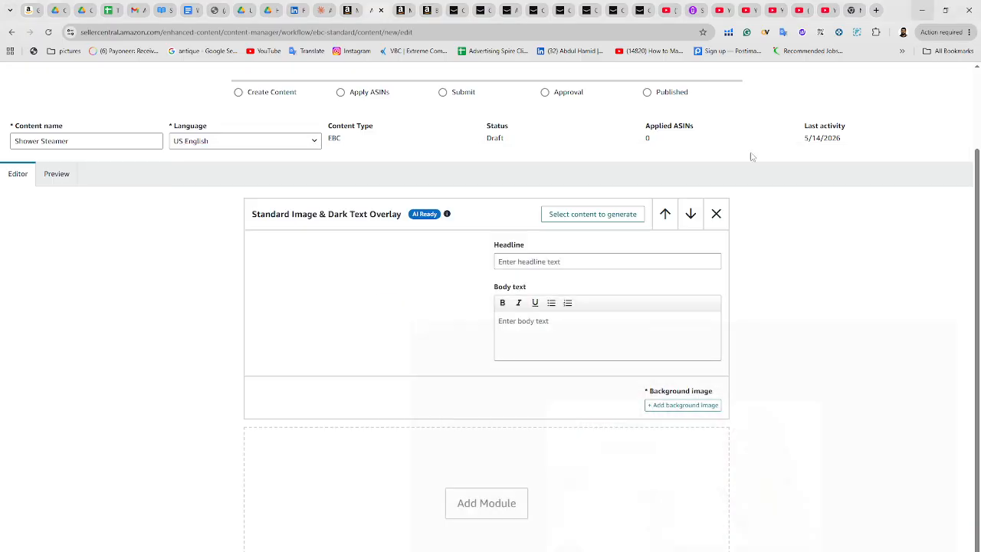
pyautogui.click(718, 217)
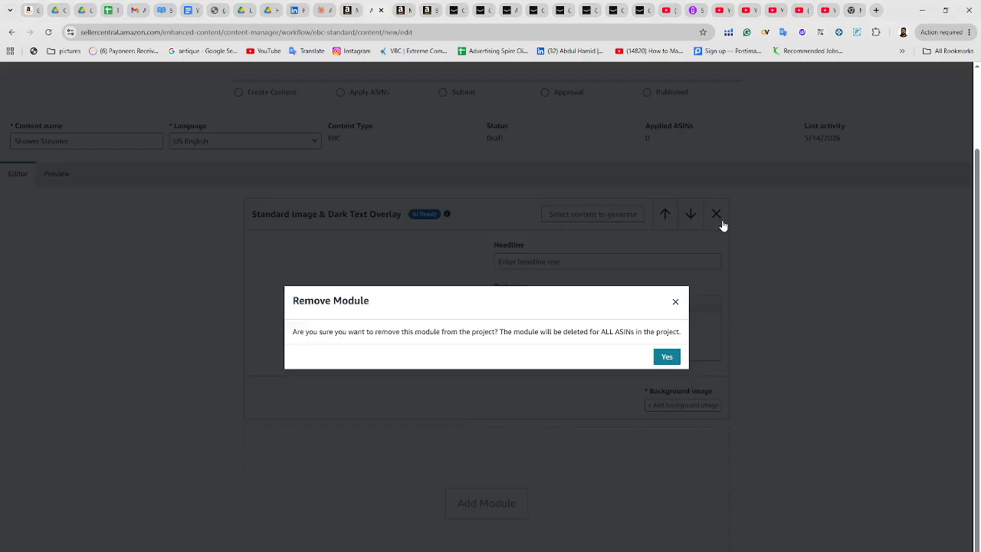
pyautogui.click(667, 358)
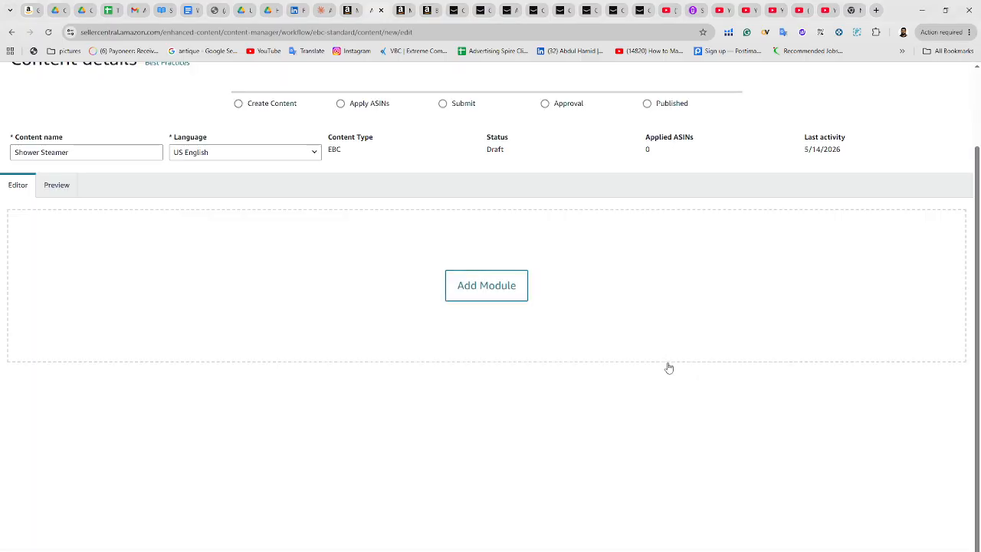
# Open Add Module again, browse the module types, and add a Standard Image Header With Text module
pyautogui.click(499, 292)
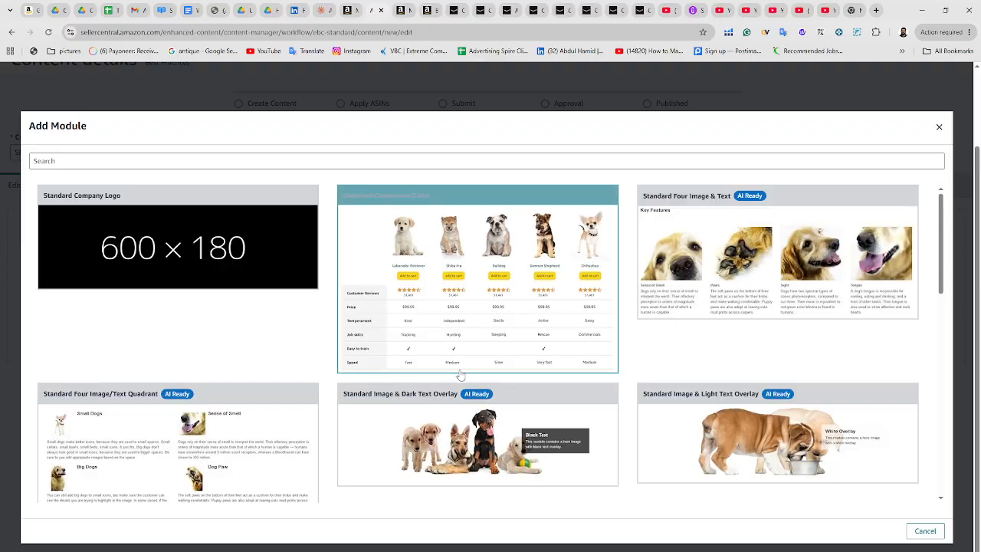
pyautogui.scroll(-2, 460, 368)
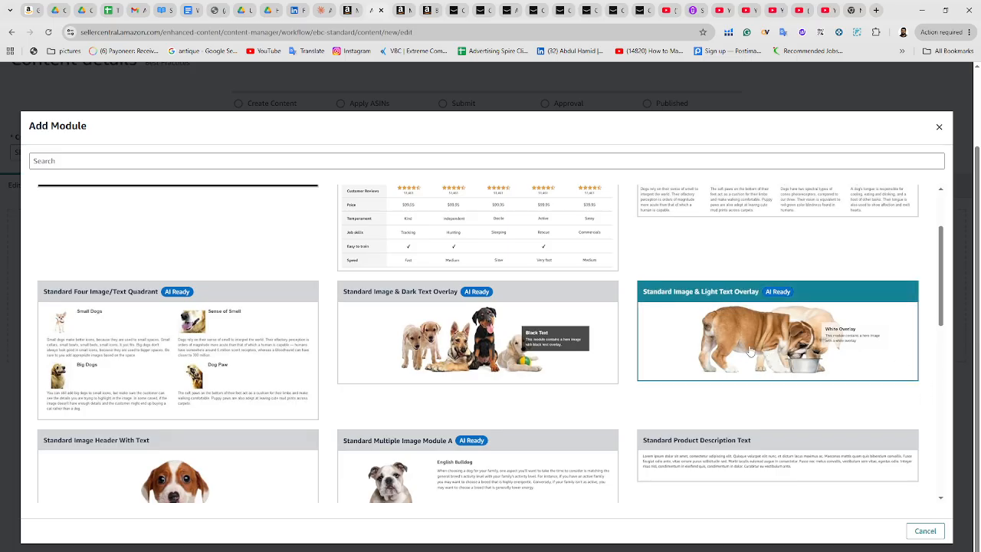
pyautogui.scroll(-3, 772, 325)
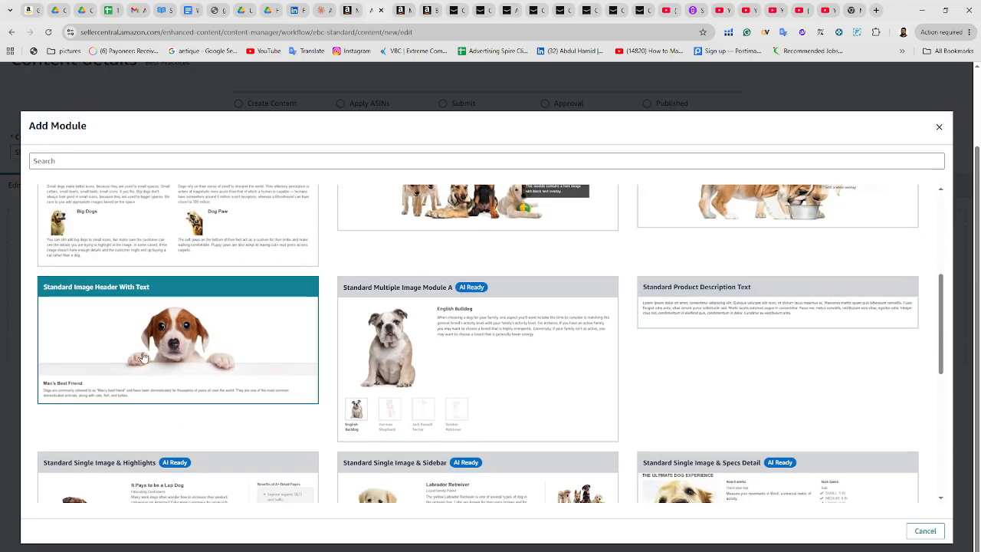
pyautogui.scroll(-4, 141, 351)
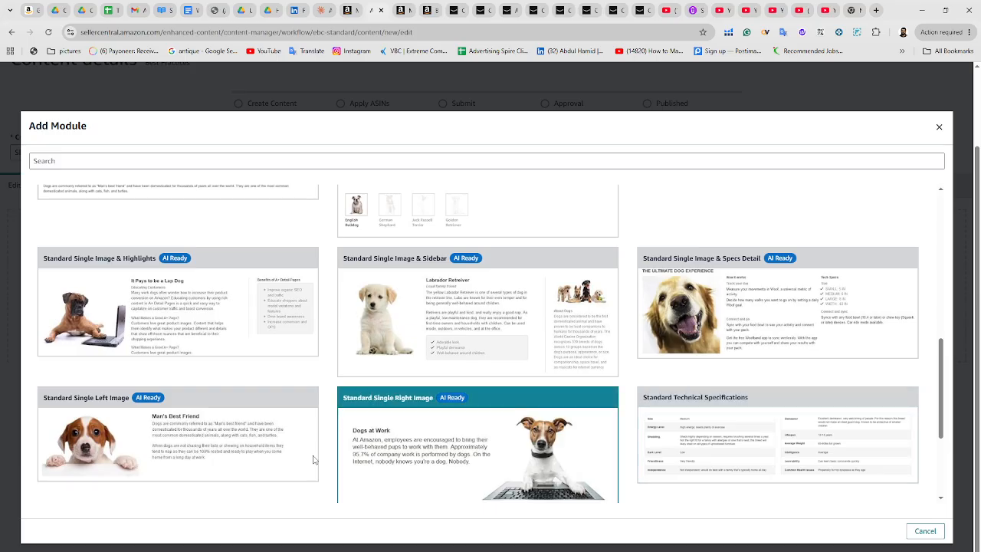
pyautogui.scroll(-2, 200, 456)
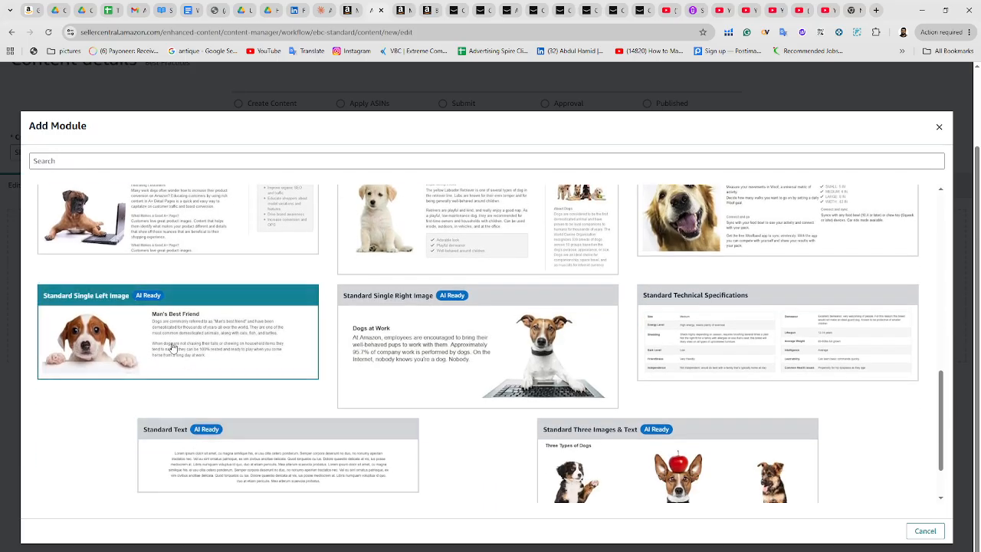
pyautogui.scroll(-1, 763, 393)
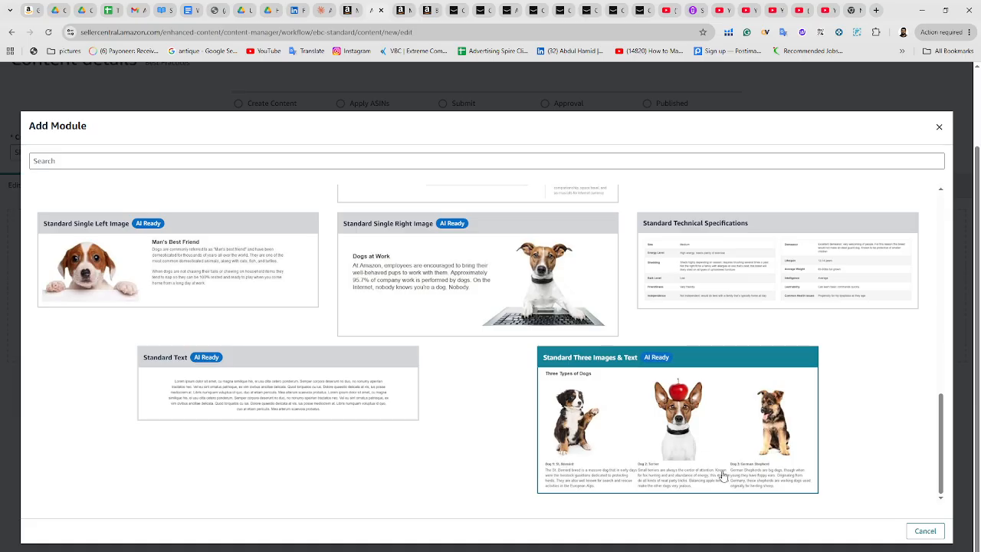
pyautogui.scroll(2, 311, 466)
pyautogui.scroll(3, 311, 466)
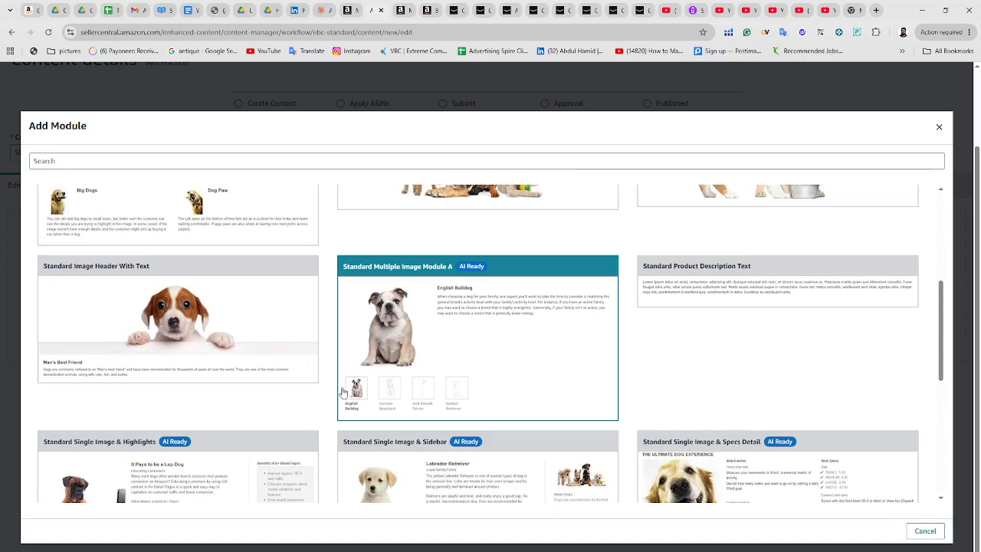
pyautogui.click(173, 327)
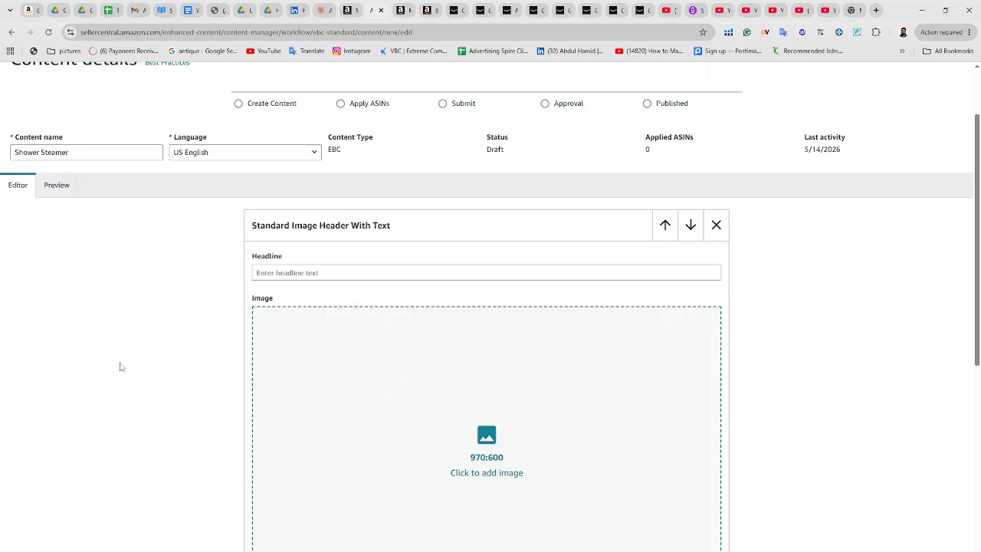
# Start uploading an image for the header module and browse to the Des 3 images folder
pyautogui.scroll(-1, 121, 367)
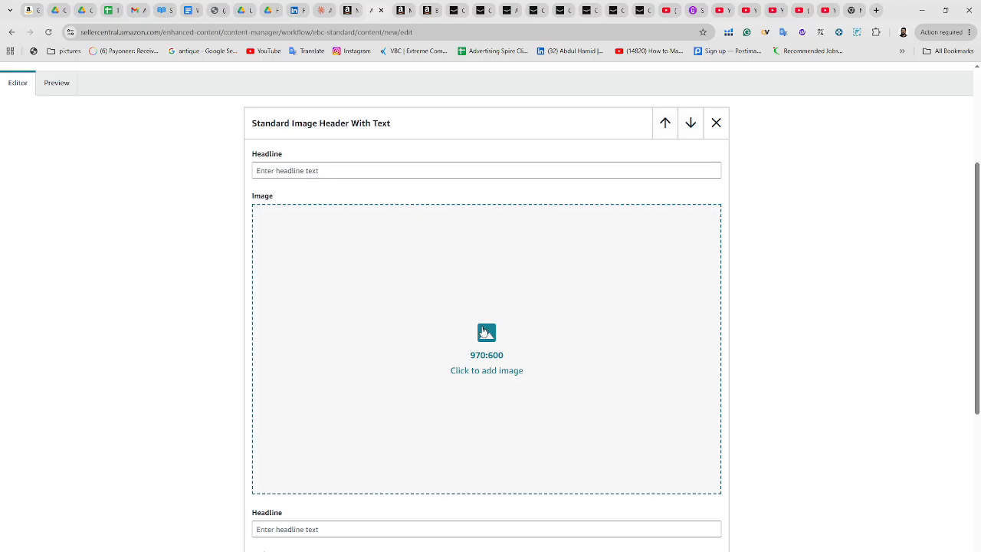
pyautogui.click(624, 373)
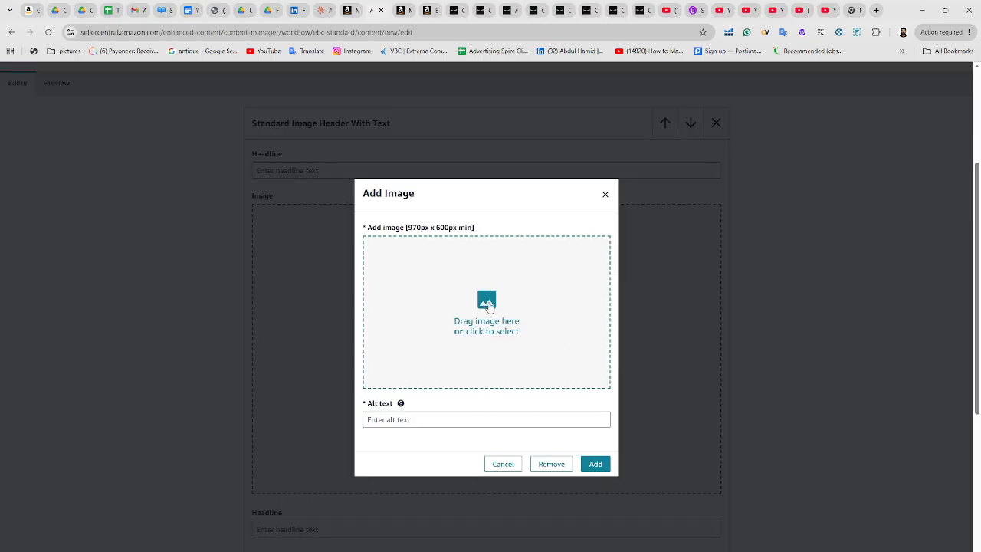
pyautogui.click(489, 307)
pyautogui.click(437, 146)
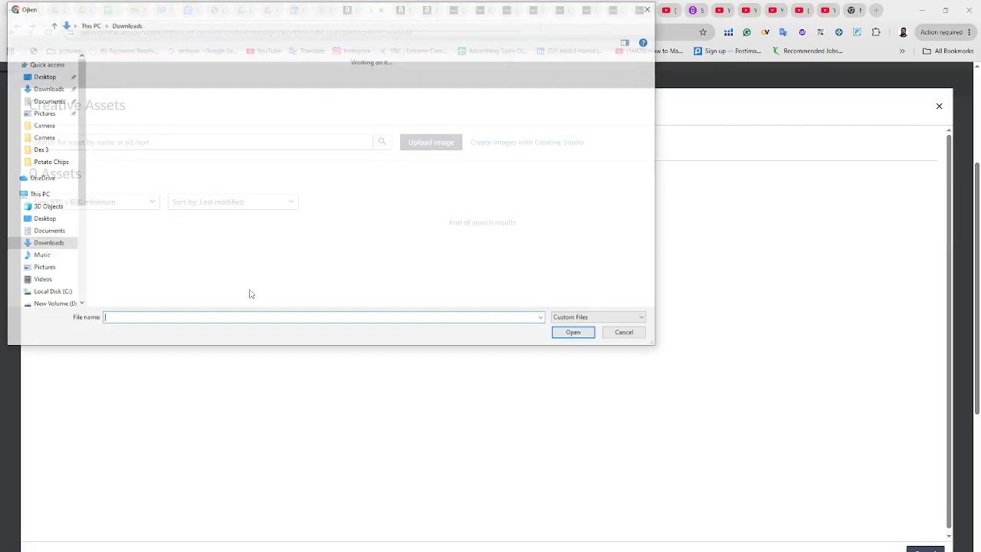
pyautogui.scroll(-2, 48, 261)
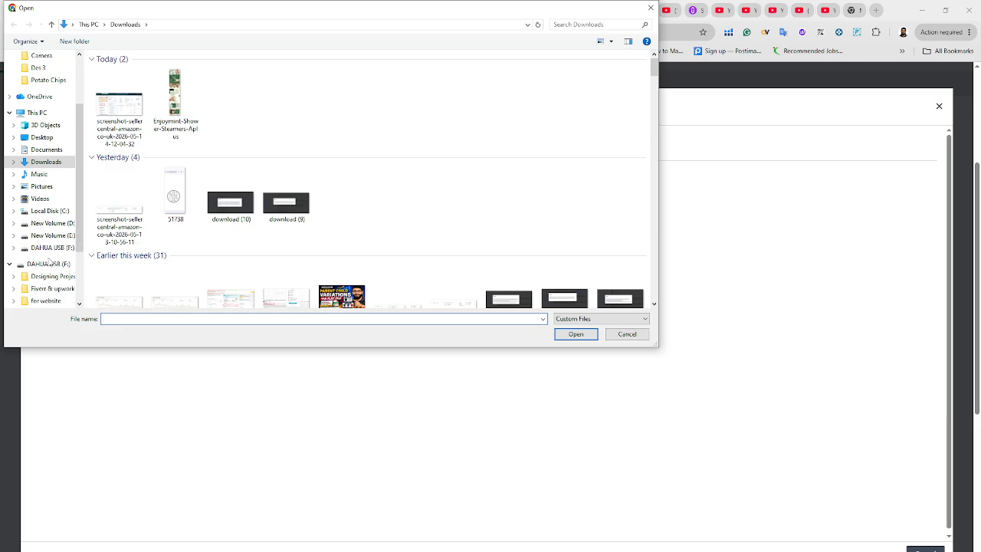
pyautogui.click(52, 276)
pyautogui.doubleClick(134, 97)
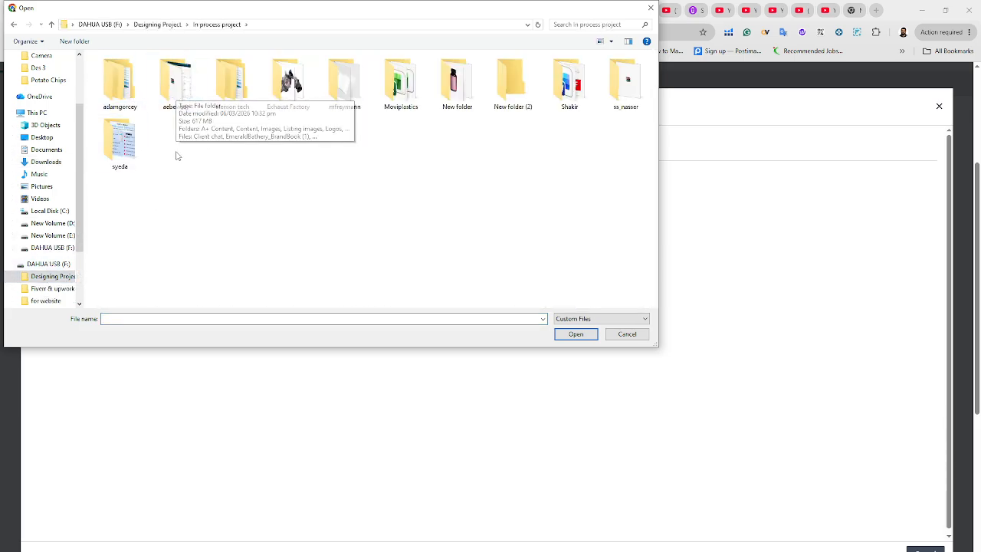
pyautogui.doubleClick(176, 95)
pyautogui.doubleClick(119, 84)
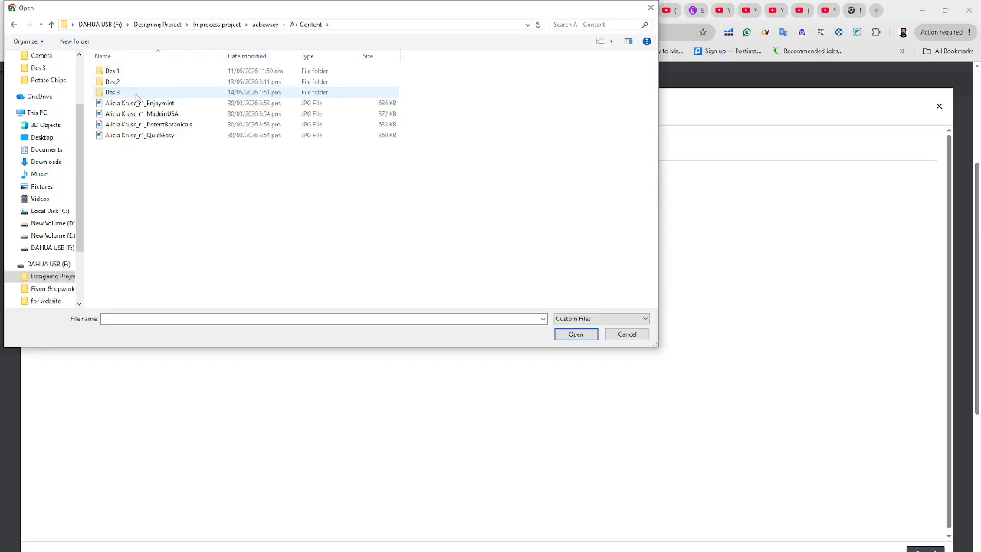
pyautogui.doubleClick(146, 92)
pyautogui.doubleClick(115, 70)
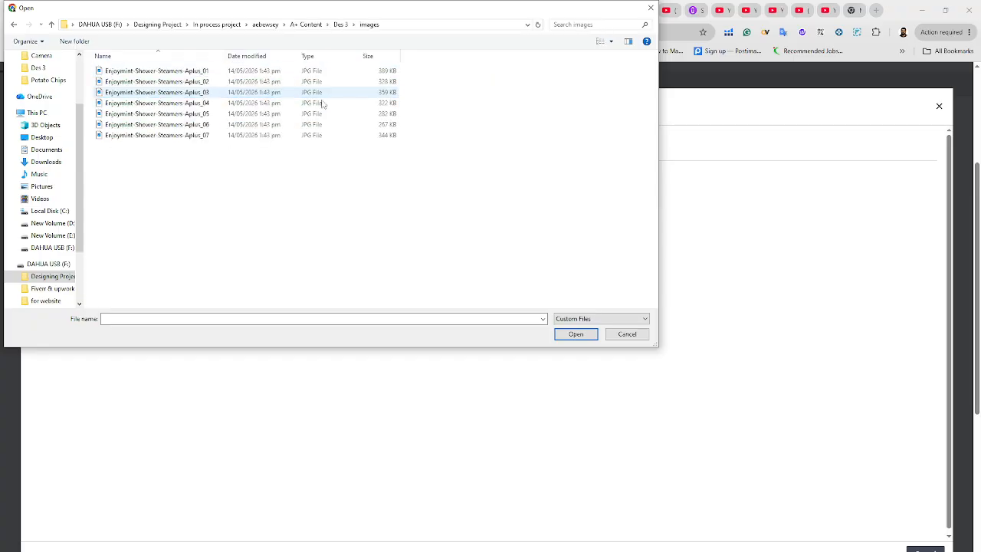
# Switch to thumbnail view and open Enjoymint-Shower-Steamers-Aplus_01 for upload
pyautogui.click(611, 42)
pyautogui.click(615, 44)
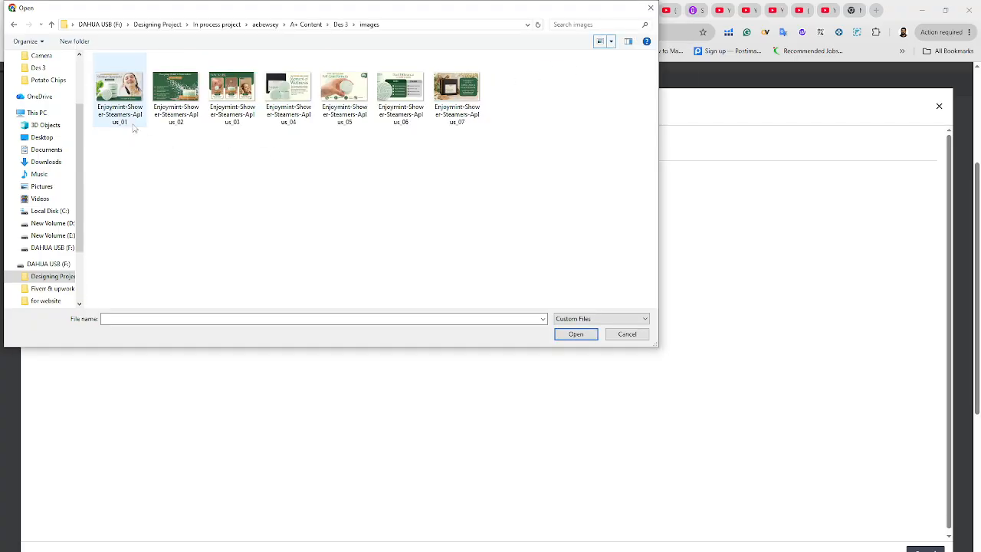
pyautogui.click(134, 100)
pyautogui.click(575, 335)
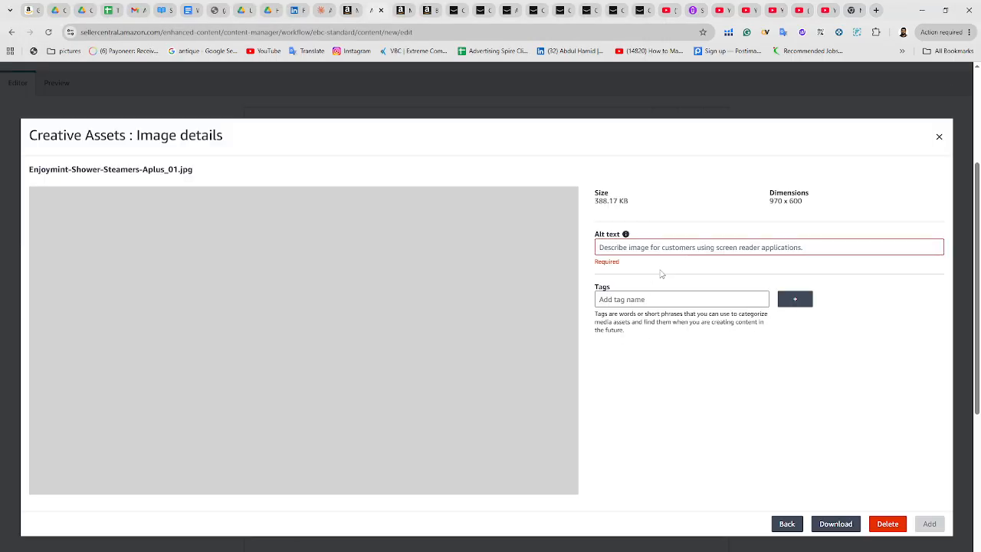
# Enter Shower Steamer as the image's alt text and add the uploaded image to the header module
pyautogui.click(670, 247)
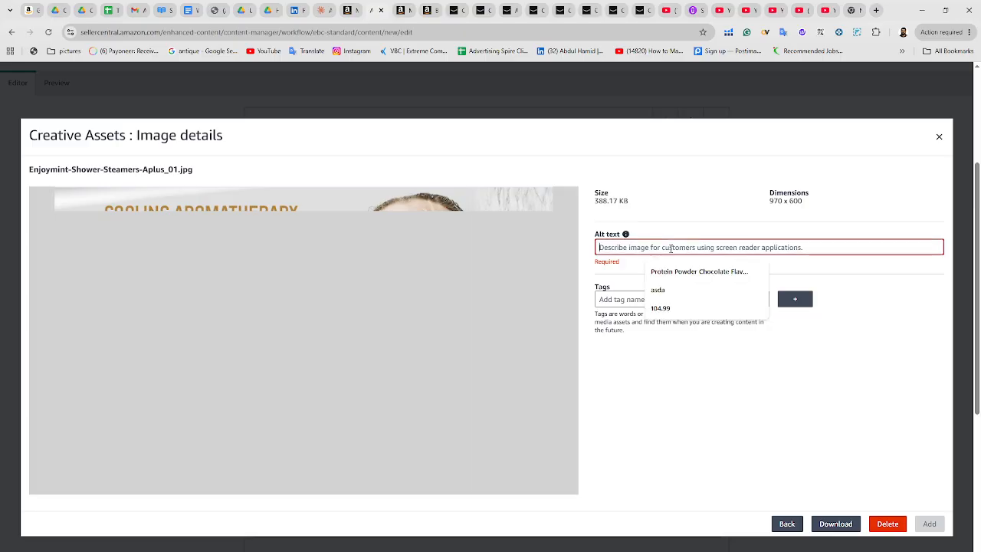
pyautogui.write('Shower Steamer')
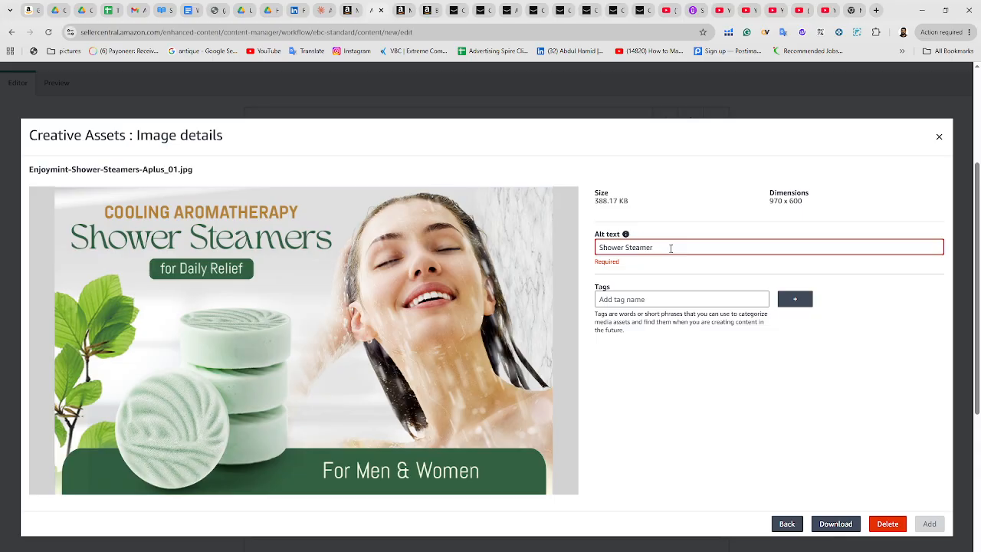
pyautogui.hotkey('ctrl', 'shift', 'Left')
pyautogui.hotkey('ctrl', 'shift', 'Left')
pyautogui.hotkey('ctrl', 'c')
pyautogui.click(820, 447)
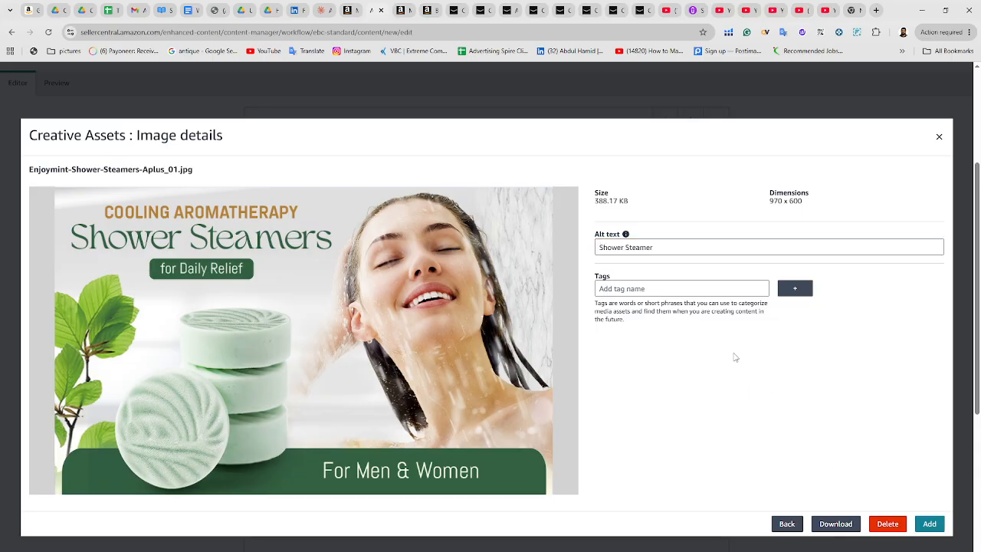
pyautogui.click(930, 523)
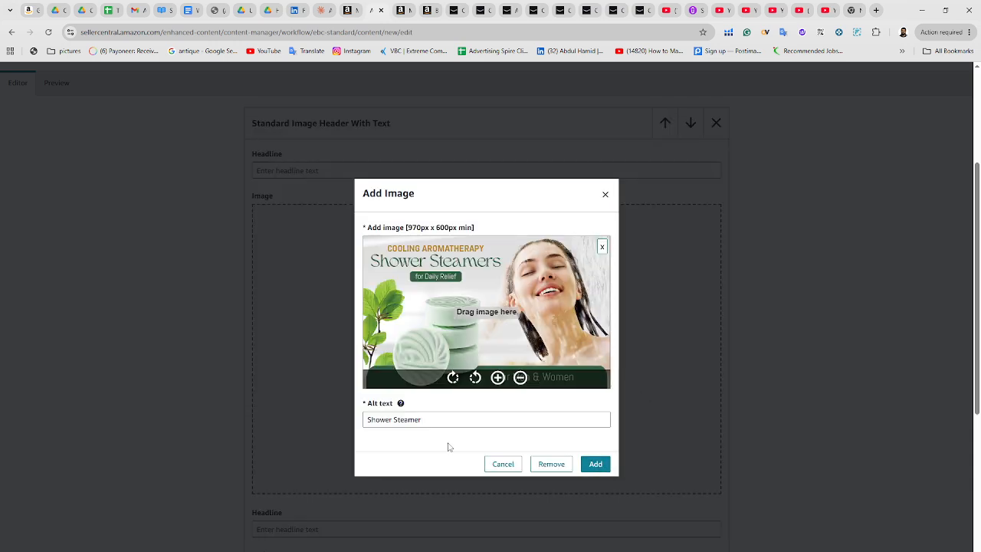
pyautogui.click(595, 463)
pyautogui.scroll(-2, 577, 335)
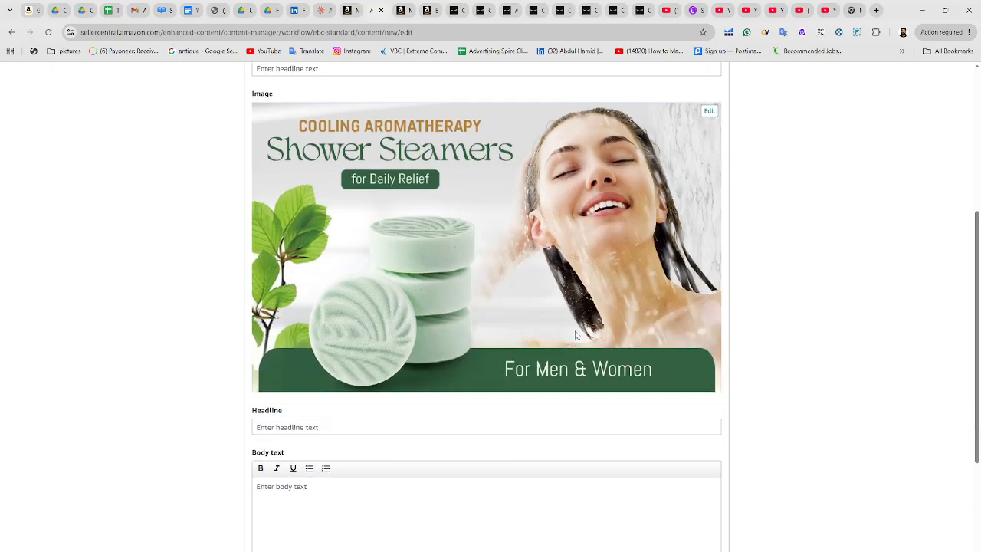
pyautogui.scroll(-3, 576, 335)
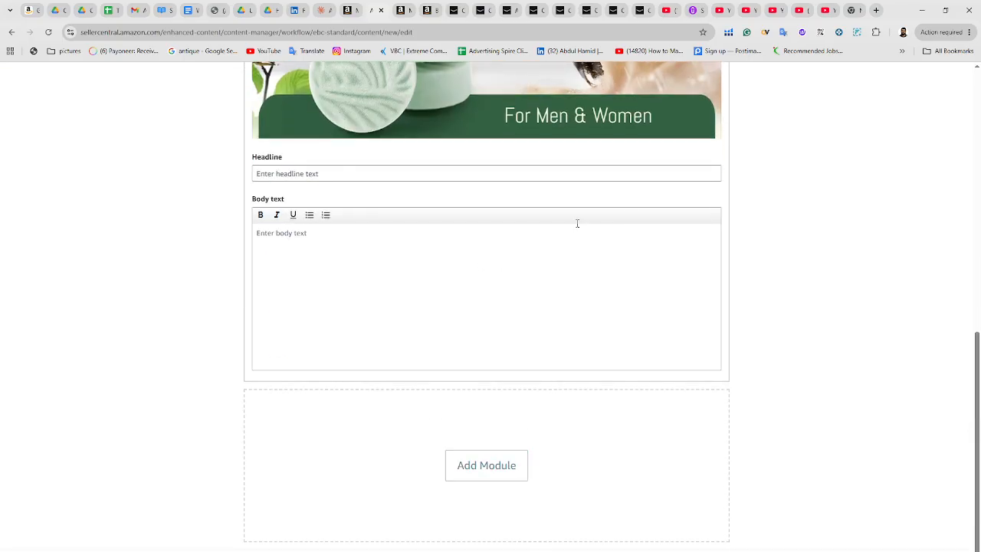
# Add another Standard Image Header With Text module below the previous one
pyautogui.click(474, 474)
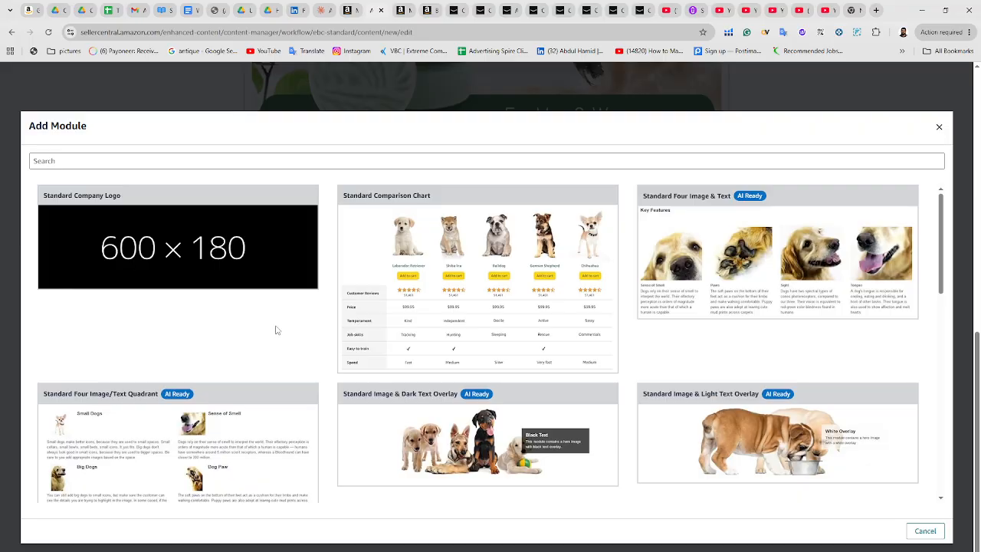
pyautogui.scroll(-5, 253, 331)
pyautogui.click(214, 276)
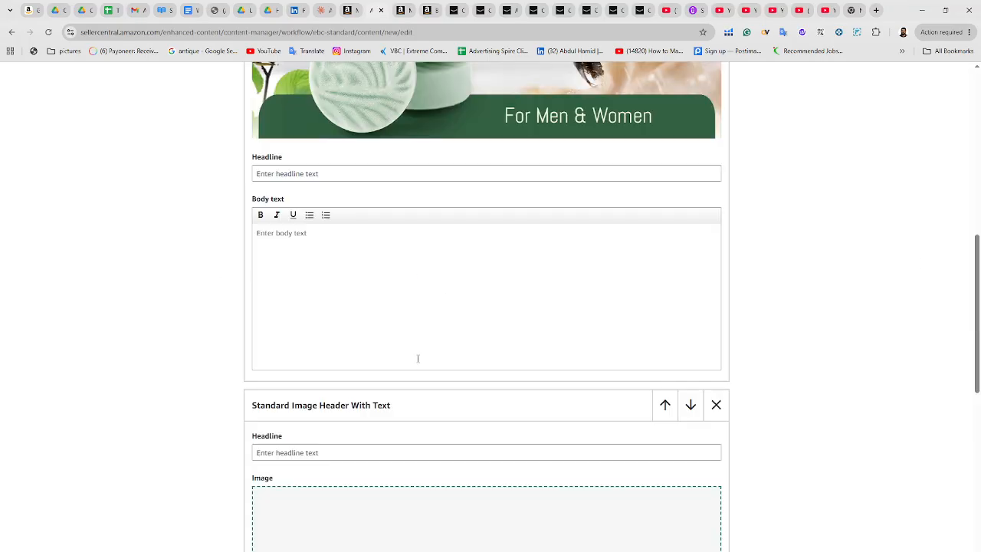
# Start adding an image to the new header module and upload Enjoymint-Shower-Steamers-Aplus_02
pyautogui.scroll(-3, 416, 357)
pyautogui.click(489, 370)
pyautogui.click(507, 320)
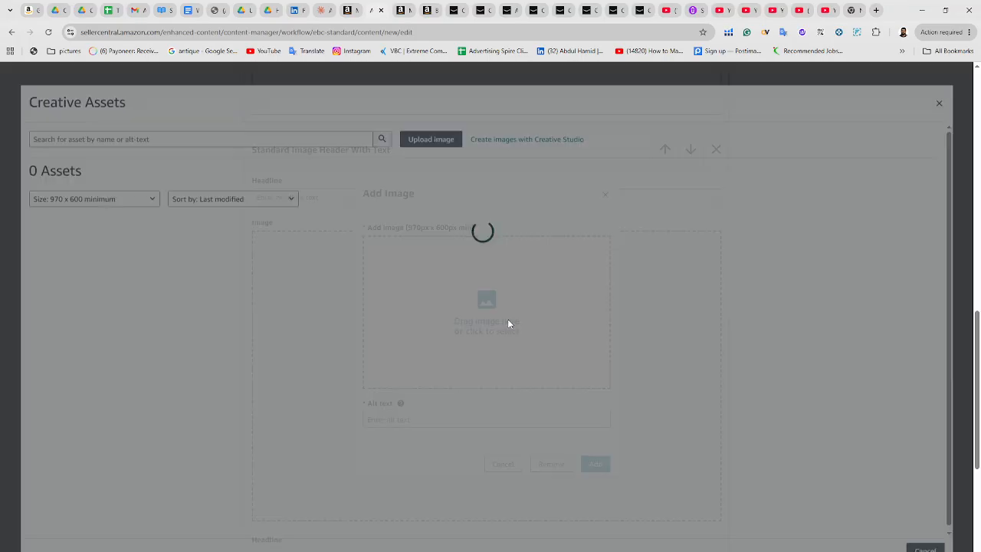
pyautogui.click(427, 151)
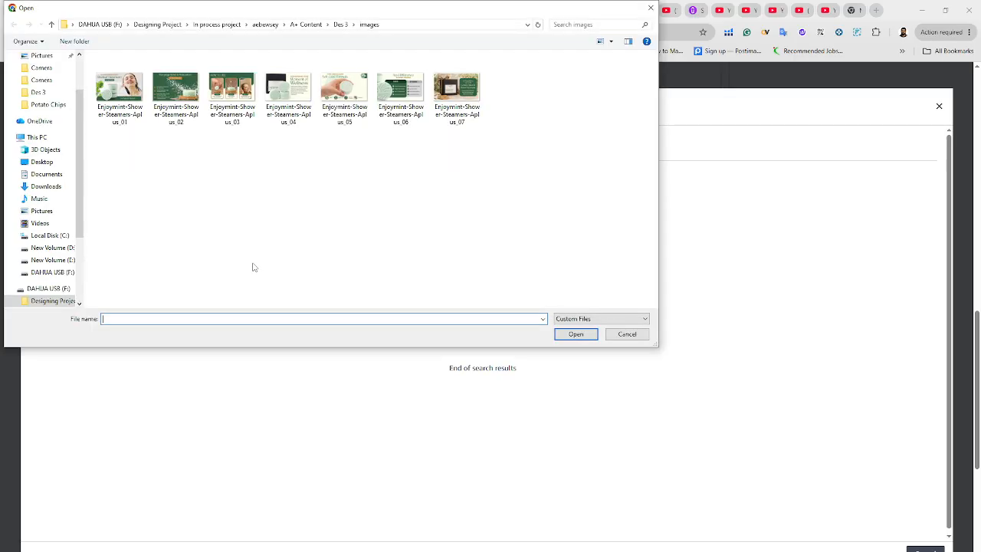
pyautogui.doubleClick(177, 102)
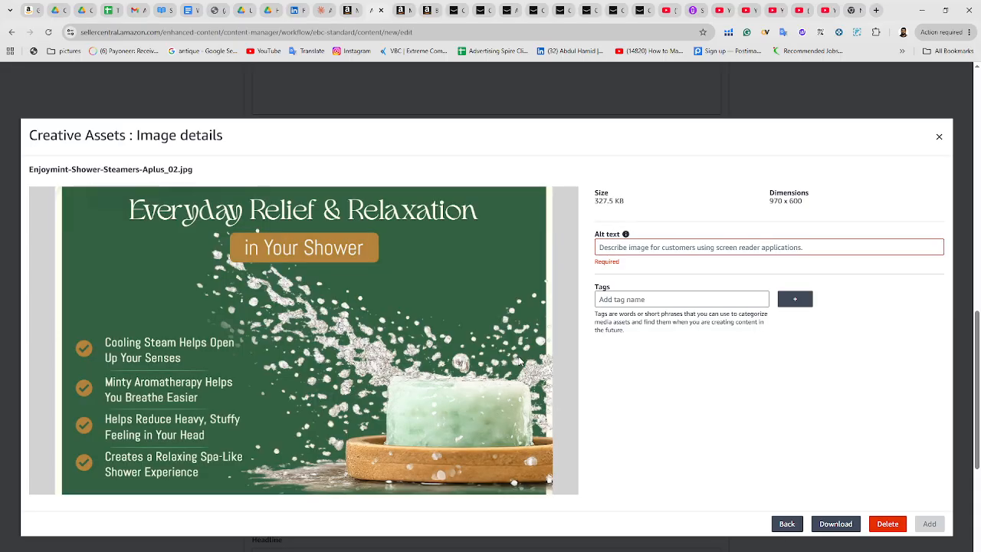
# Enter Shower Steamer as the alt text and add the Aplus_02 image to the header module
pyautogui.click(628, 247)
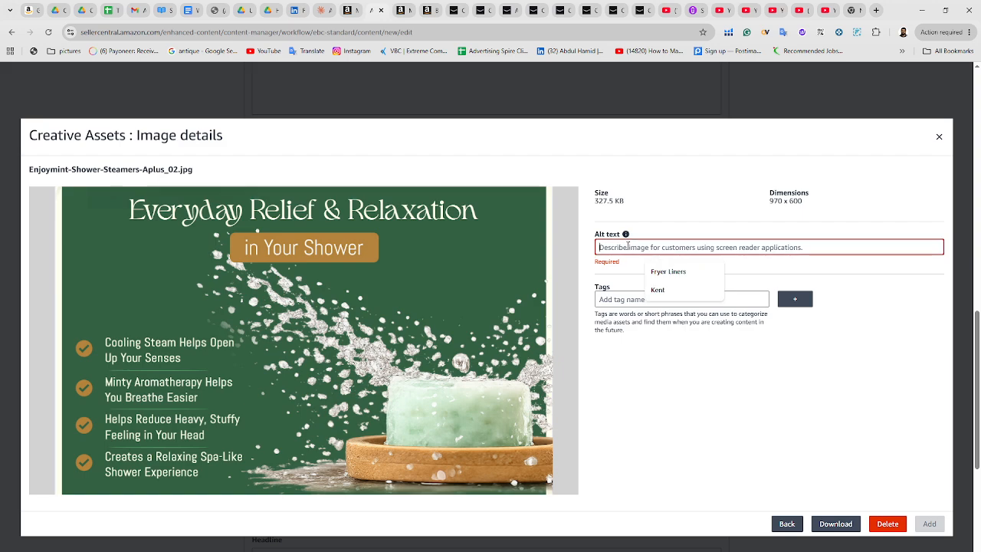
pyautogui.hotkey('ctrl', 'v')
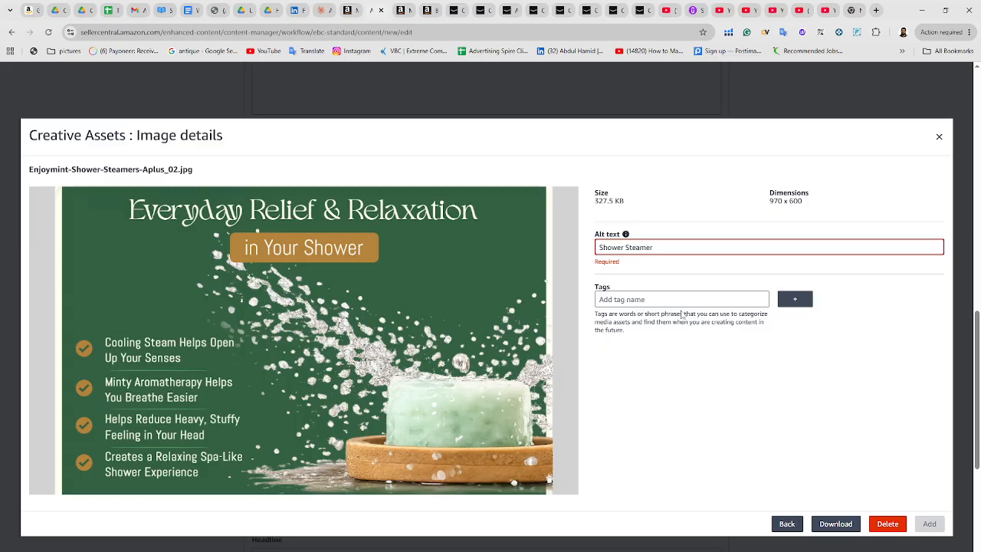
pyautogui.click(799, 447)
pyautogui.click(928, 523)
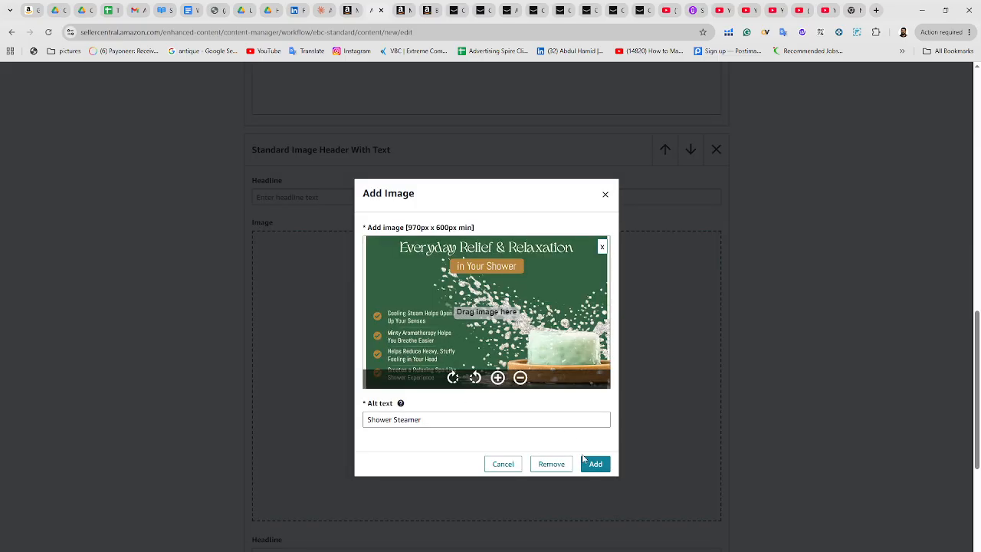
pyautogui.click(583, 460)
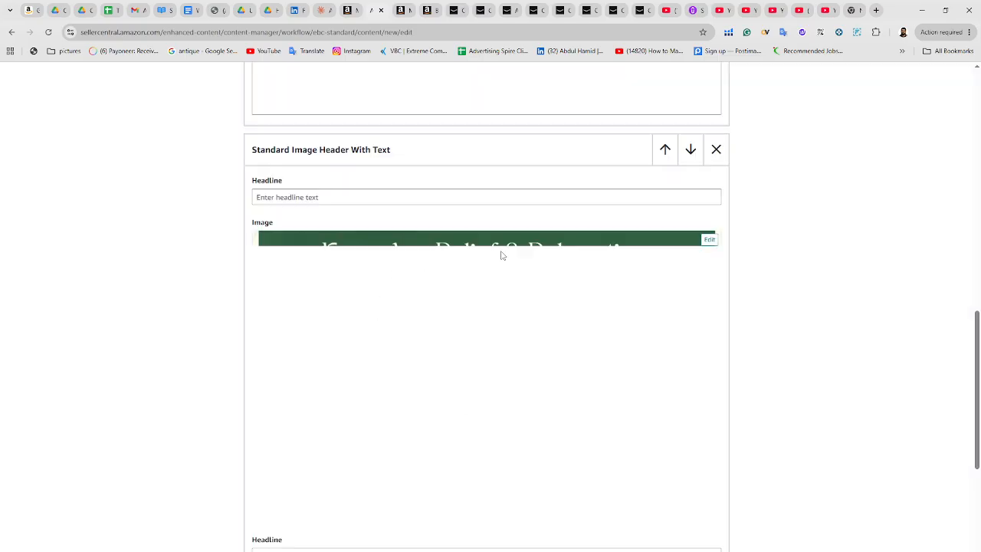
# Add a further Standard Image Header With Text module at the end of the content
pyautogui.scroll(-5, 501, 254)
pyautogui.click(471, 460)
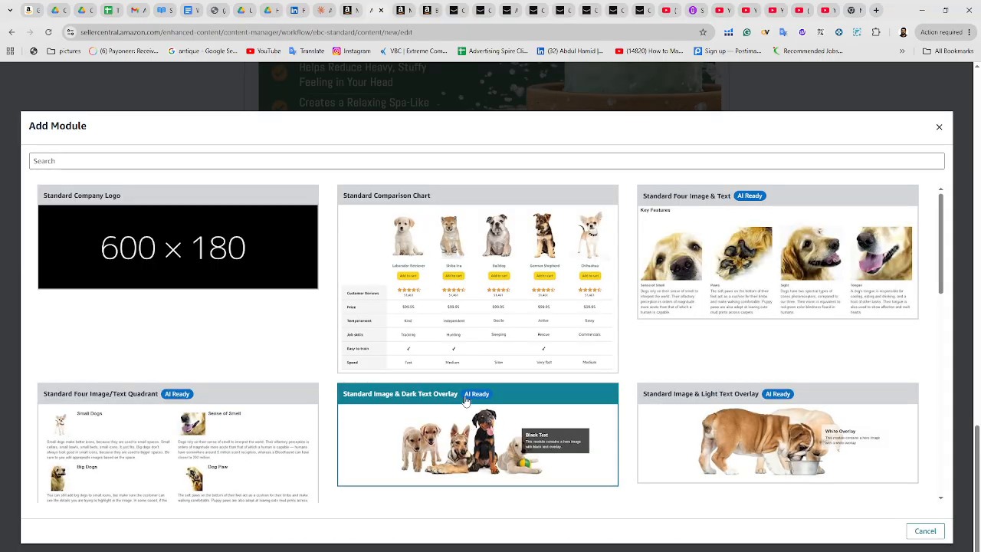
pyautogui.scroll(-2, 210, 398)
pyautogui.click(209, 397)
pyautogui.scroll(-3, 405, 283)
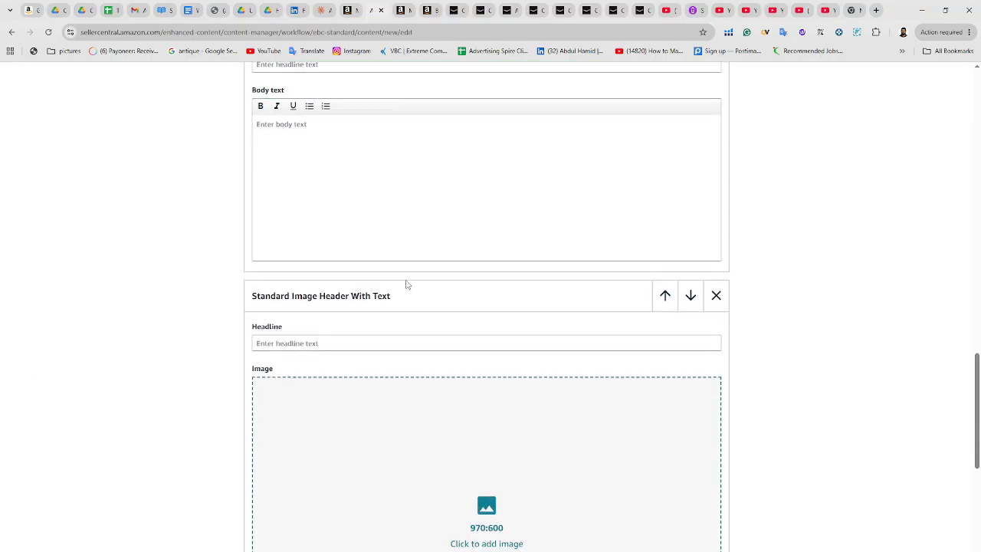
# Start adding this module's image and upload Enjoymint-Shower-Steamers-Aplus_03
pyautogui.click(501, 373)
pyautogui.click(473, 332)
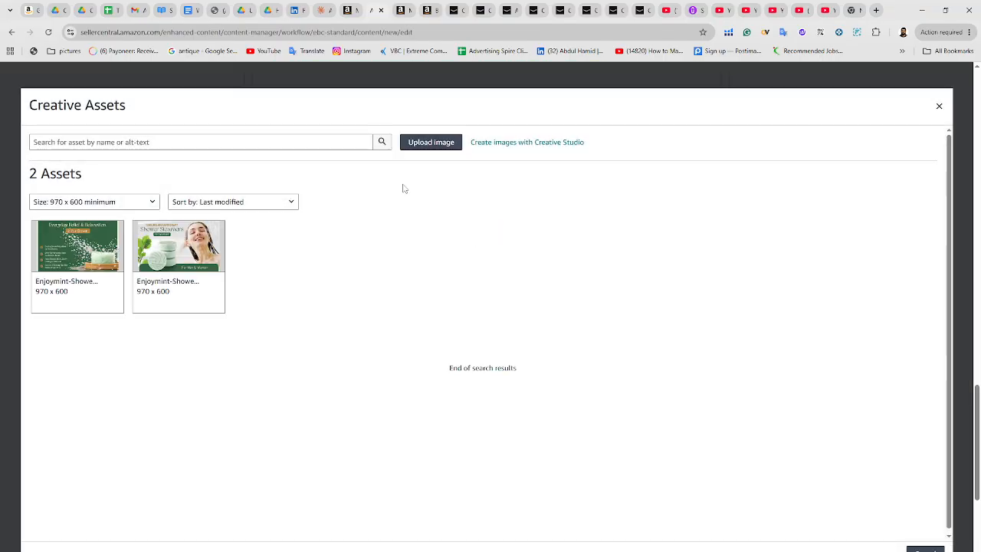
pyautogui.click(431, 142)
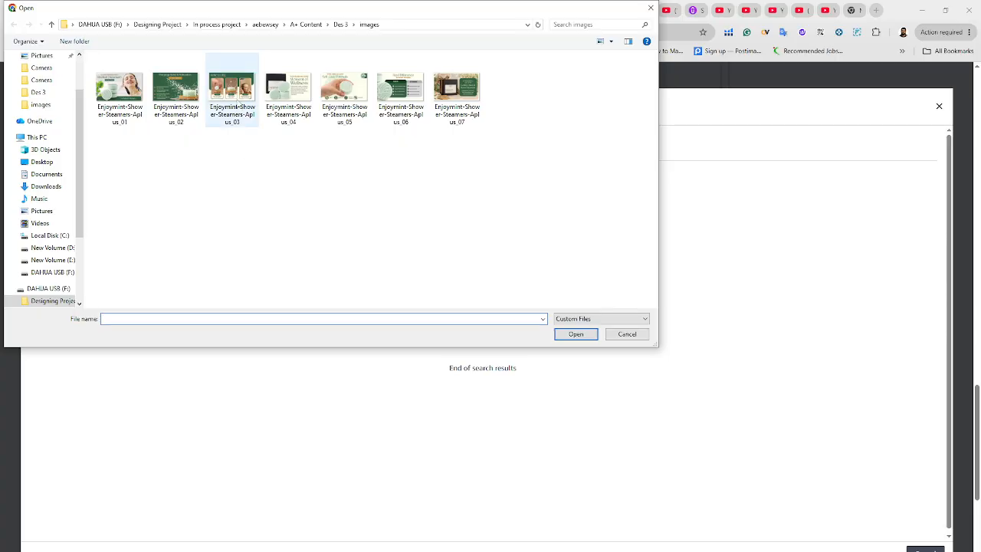
pyautogui.doubleClick(234, 99)
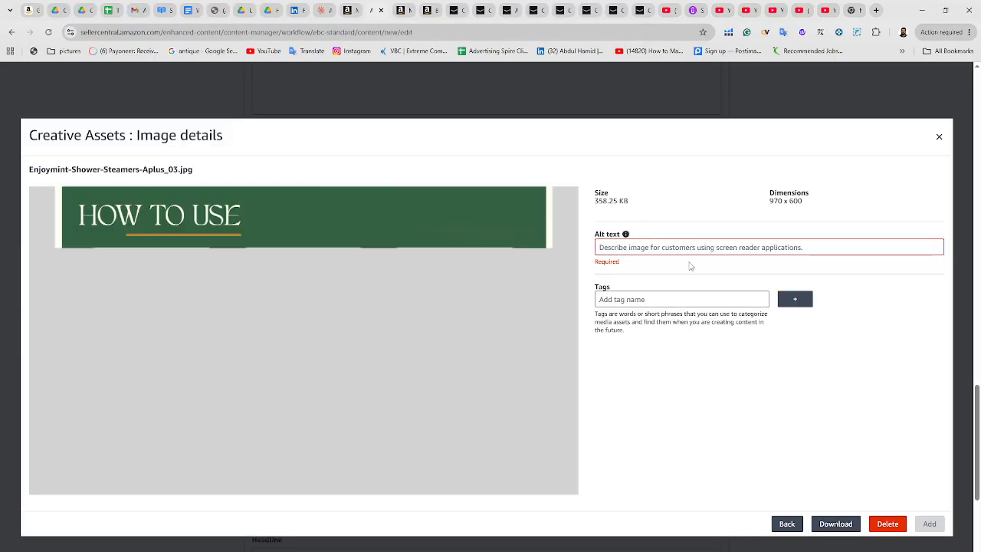
# Give the Aplus_03 image the alt text Shower Steamer and add it to the module
pyautogui.click(696, 248)
pyautogui.write('Shower Steamer')
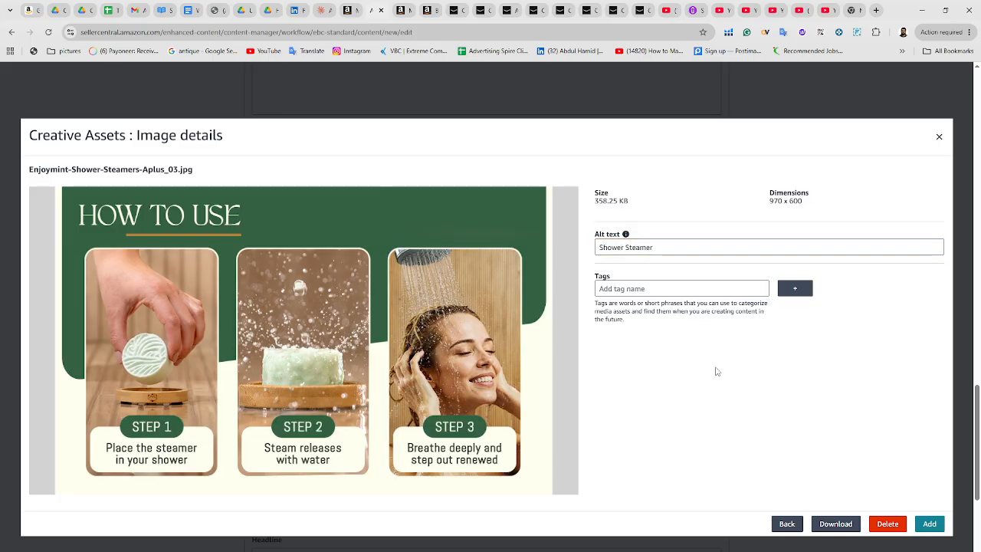
pyautogui.click(928, 524)
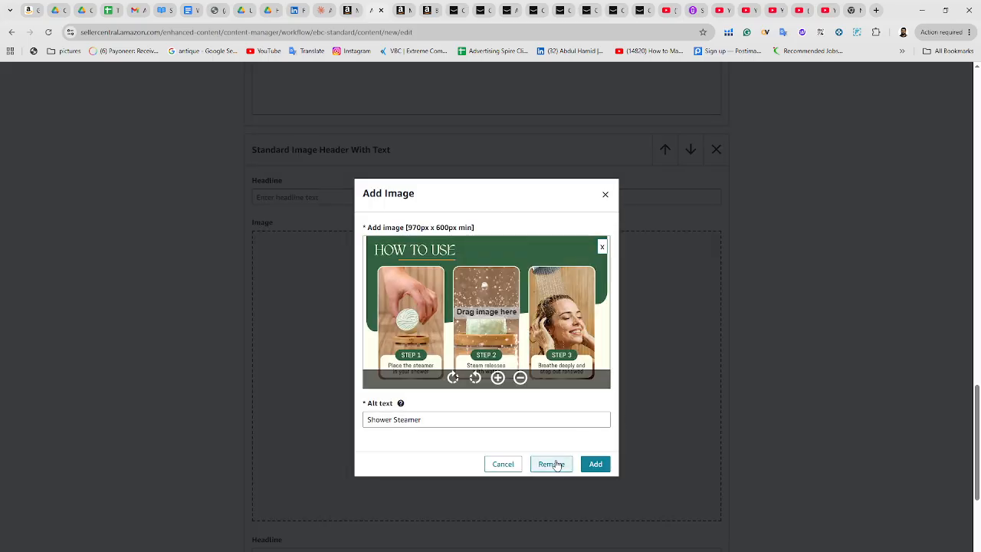
pyautogui.click(595, 463)
# Append another Standard Image Header With Text module
pyautogui.scroll(-5, 486, 419)
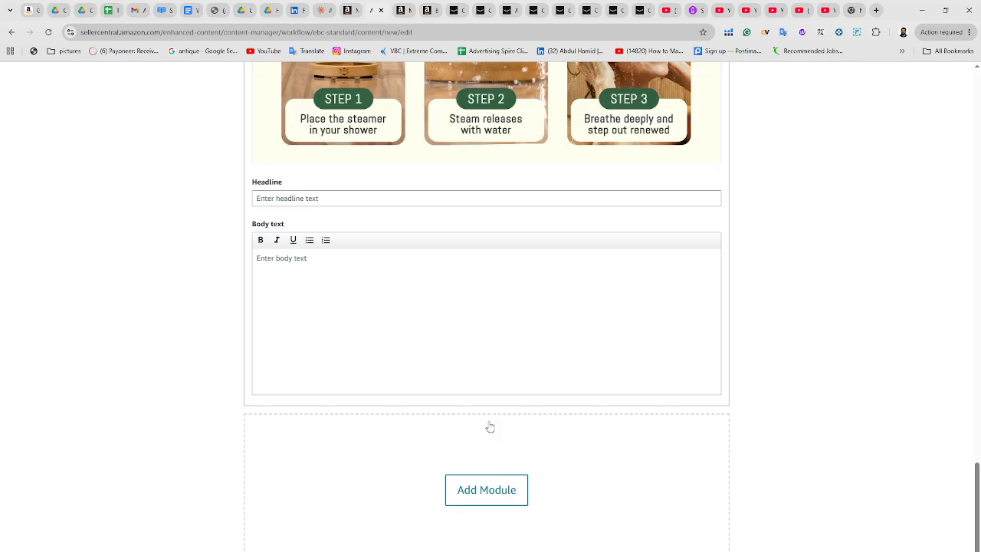
pyautogui.scroll(-1, 486, 446)
pyautogui.click(486, 463)
pyautogui.scroll(-3, 429, 353)
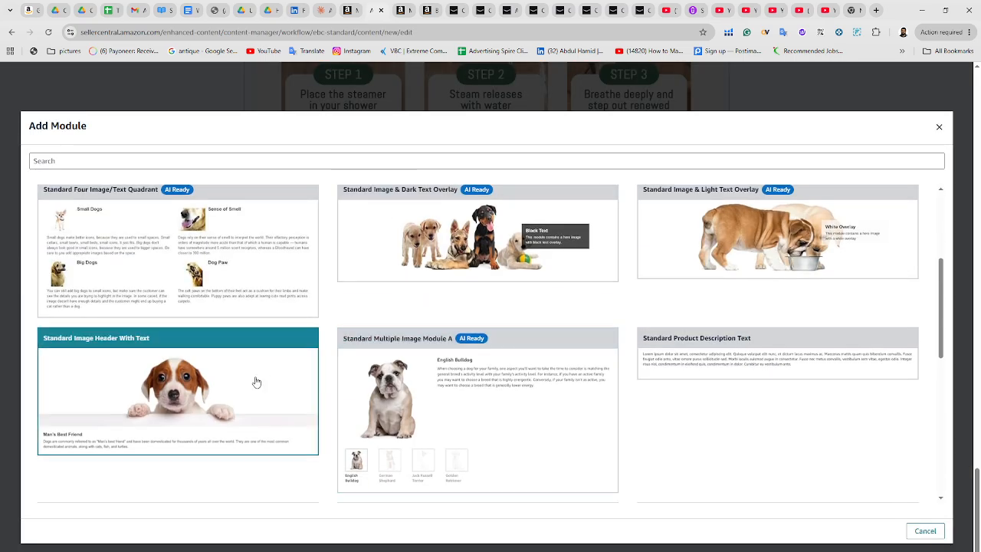
pyautogui.click(253, 387)
# Start adding the module's image and upload Enjoymint-Shower-Steamers-Aplus_04
pyautogui.scroll(-2, 366, 357)
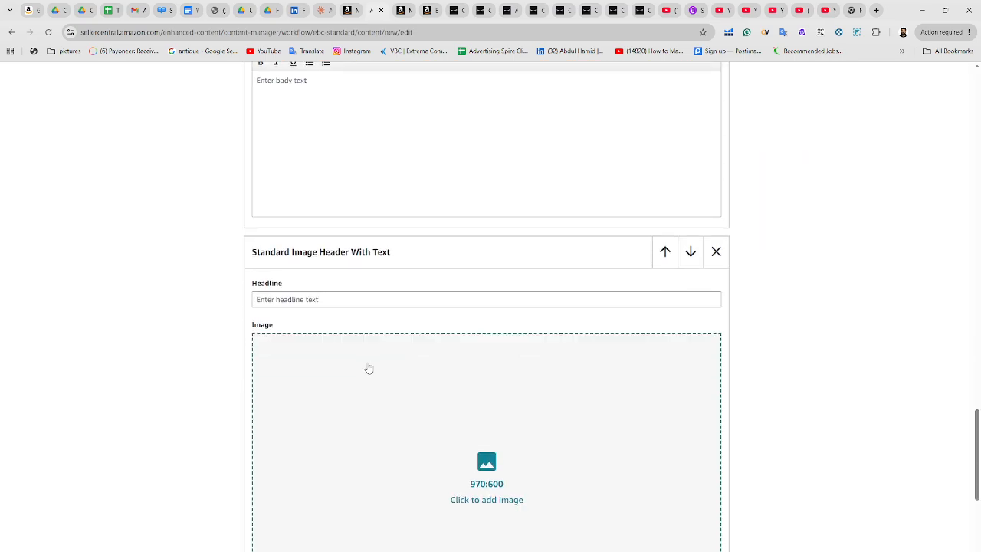
pyautogui.click(468, 479)
pyautogui.click(516, 298)
pyautogui.click(432, 144)
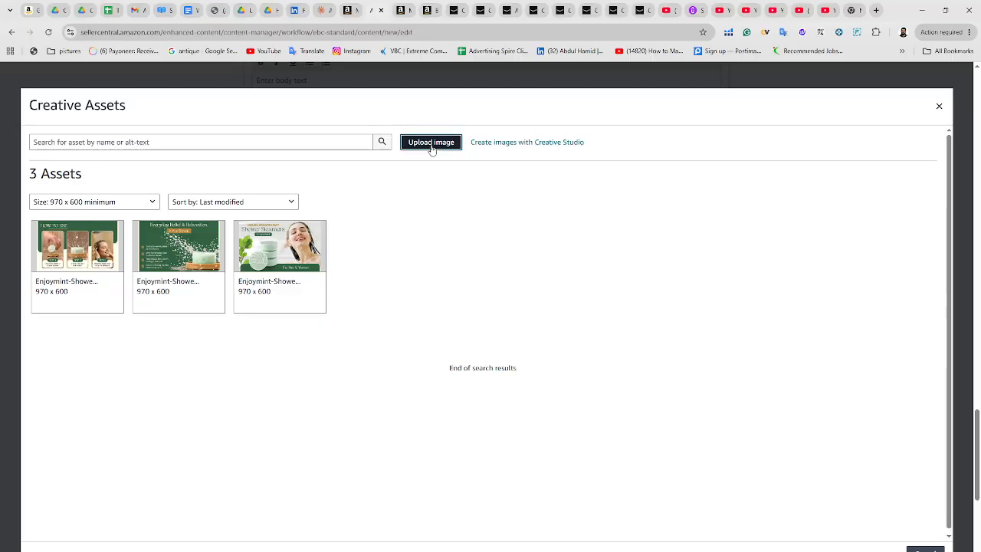
pyautogui.doubleClick(288, 96)
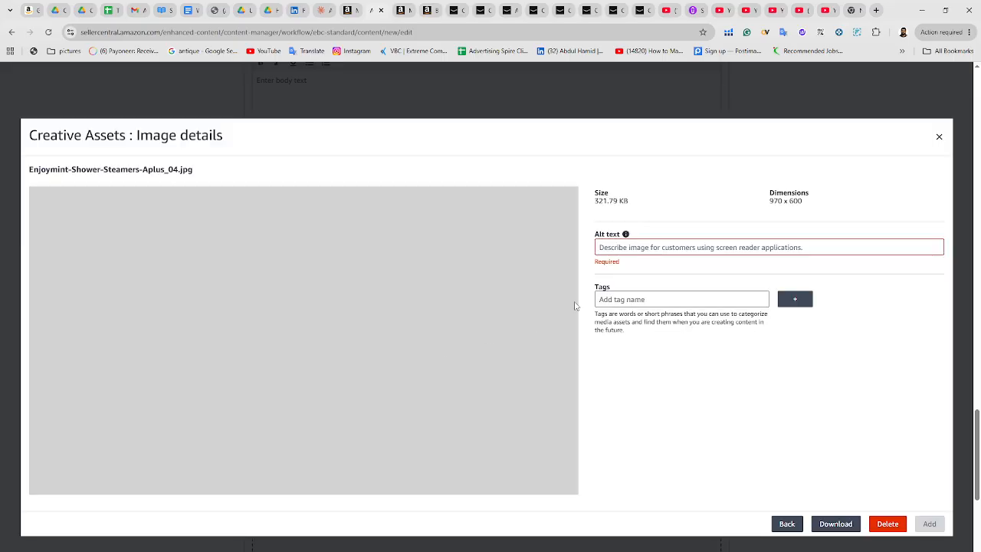
# Enter Shower Steamer as the Aplus_04 image's alt text and add it to the module
pyautogui.click(672, 247)
pyautogui.write('Shower Steamer')
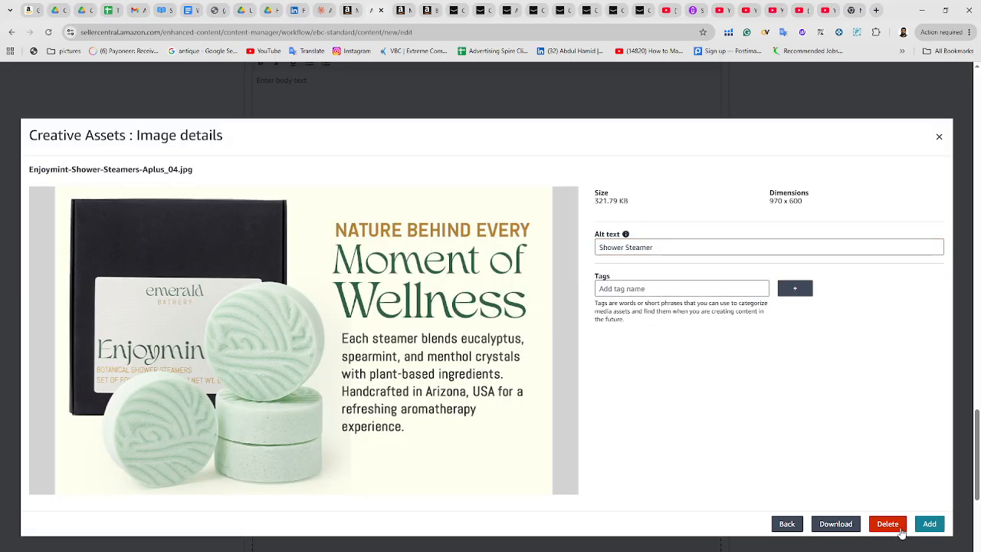
pyautogui.click(930, 525)
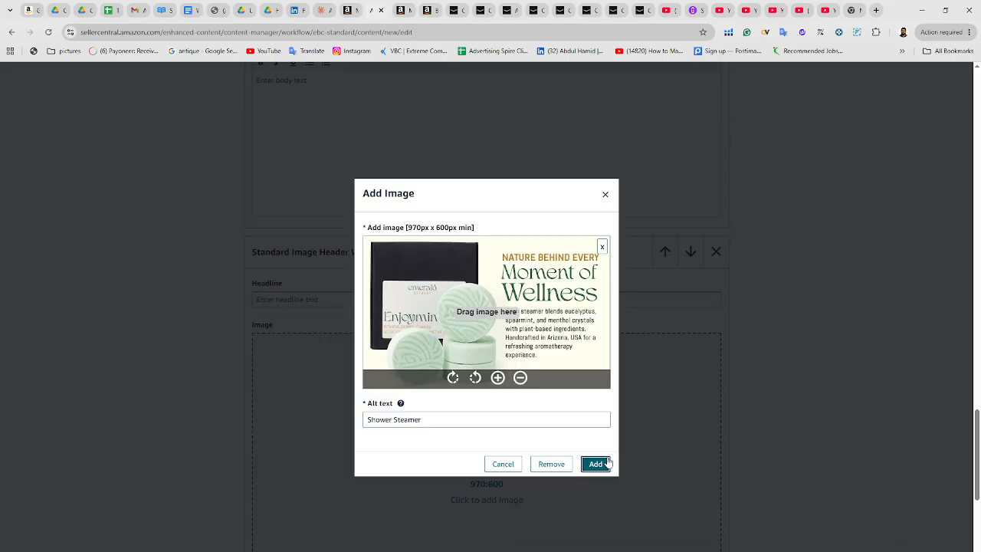
pyautogui.click(594, 462)
# Add one more Standard Image Header With Text module at the bottom
pyautogui.scroll(-5, 498, 367)
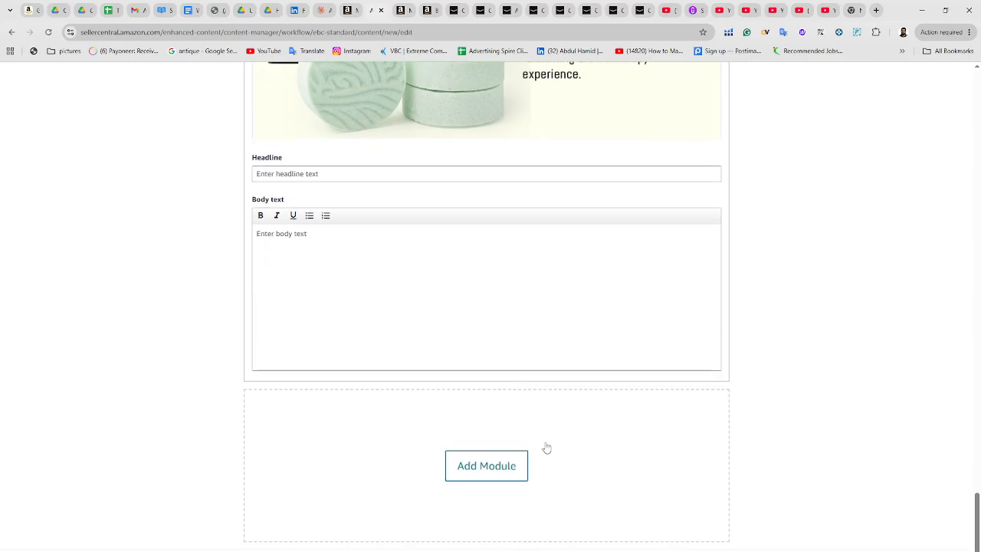
pyautogui.click(493, 464)
pyautogui.scroll(-5, 329, 412)
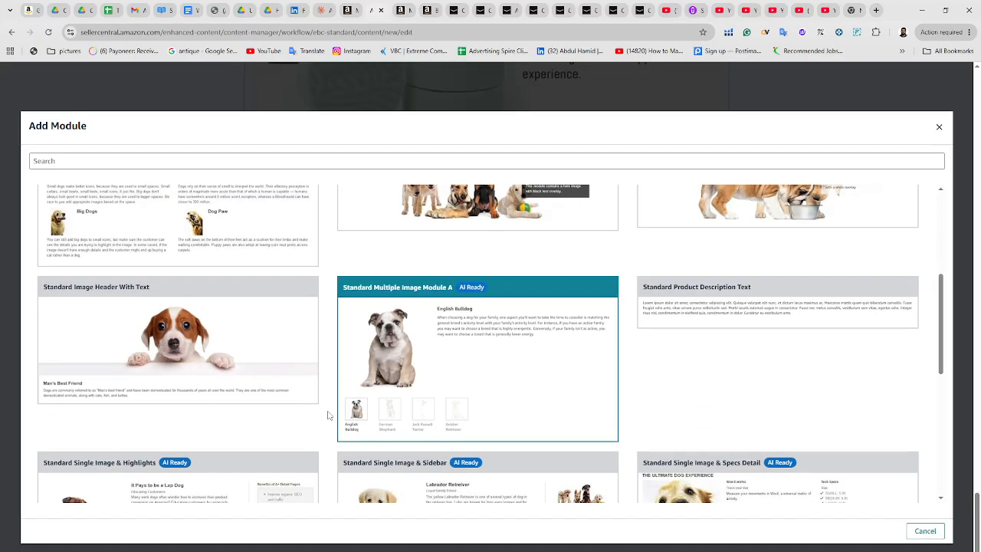
pyautogui.click(269, 368)
# Start adding this module's image and upload Enjoymint-Shower-Steamers-Aplus_05
pyautogui.scroll(-3, 429, 337)
pyautogui.click(500, 376)
pyautogui.click(474, 307)
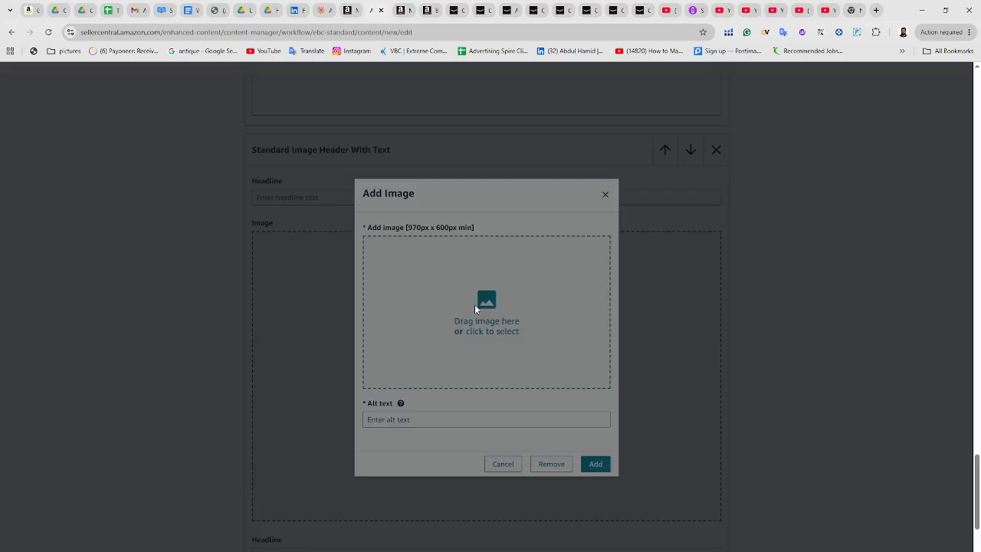
pyautogui.click(435, 148)
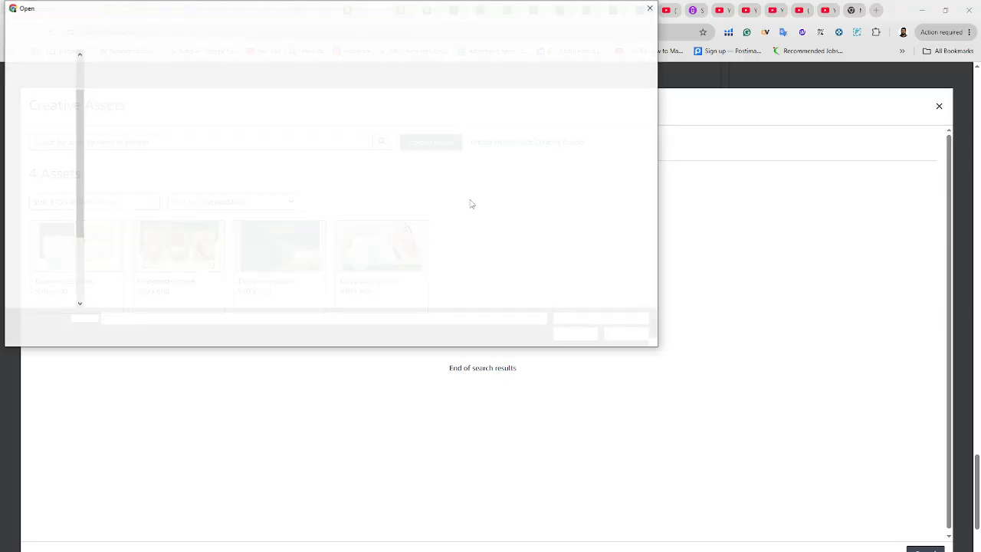
pyautogui.click(351, 108)
pyautogui.click(576, 333)
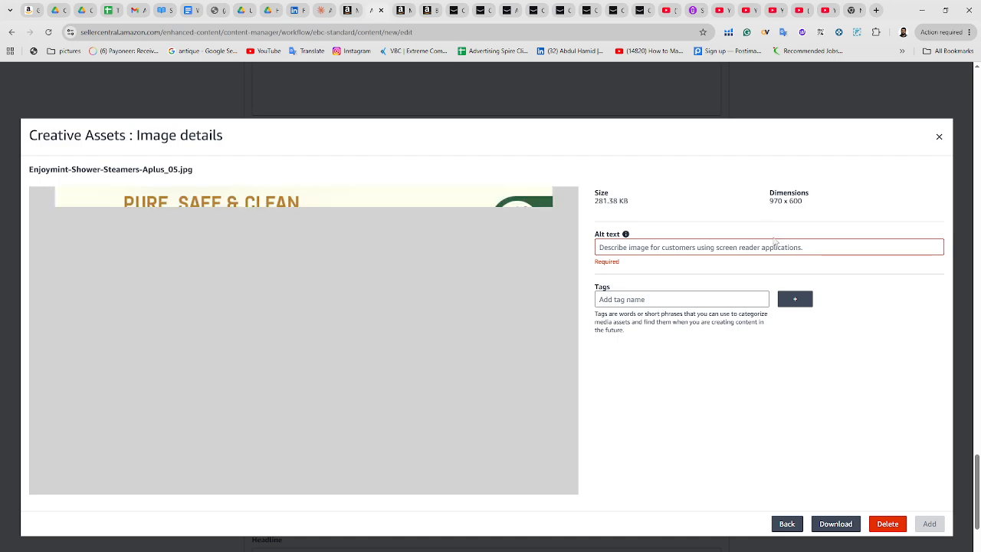
# Enter Shower Steamer as the Aplus_05 image's alt text and add it to the module
pyautogui.click(773, 247)
pyautogui.write('Shower Steamer')
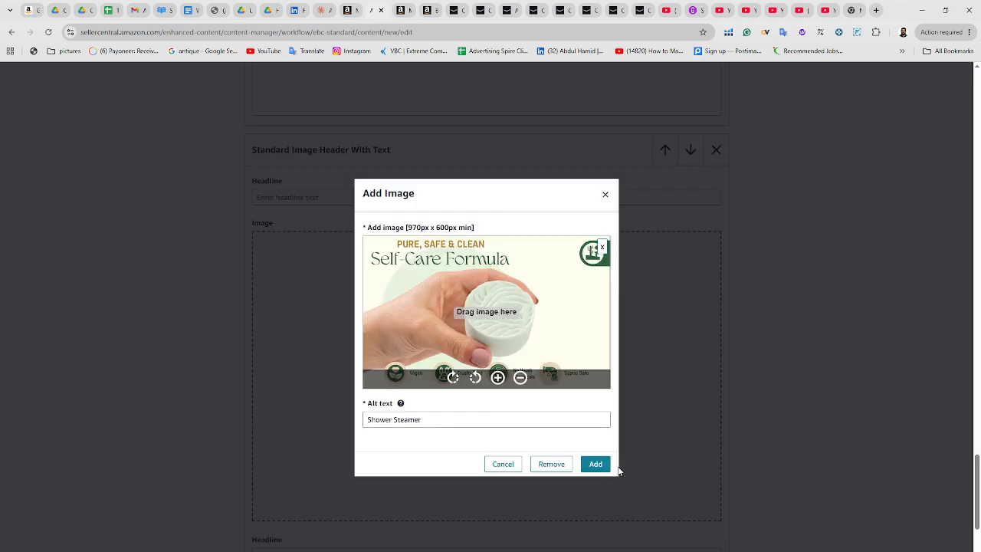
pyautogui.click(600, 466)
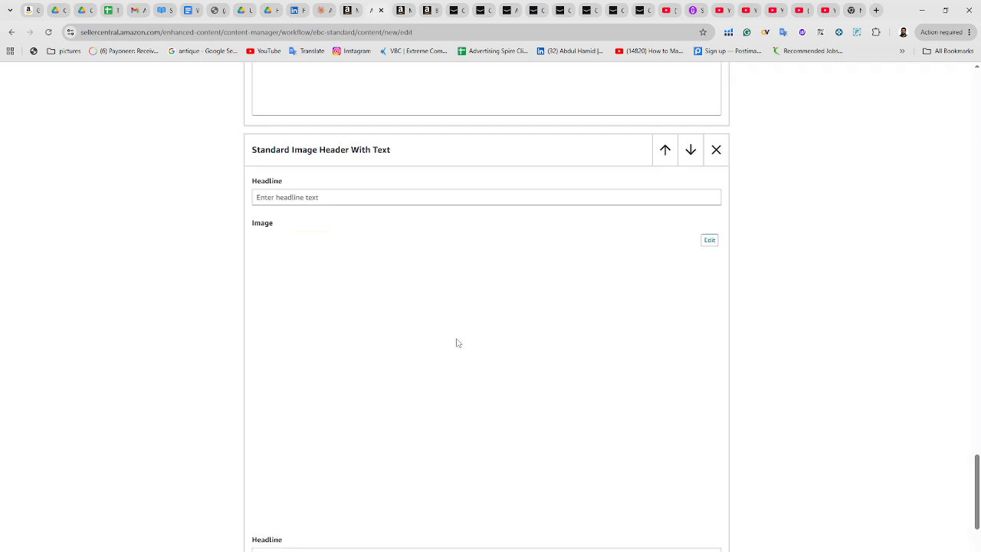
# Append another Standard Image Header With Text module below the Aplus_05 module
pyautogui.scroll(-4, 456, 341)
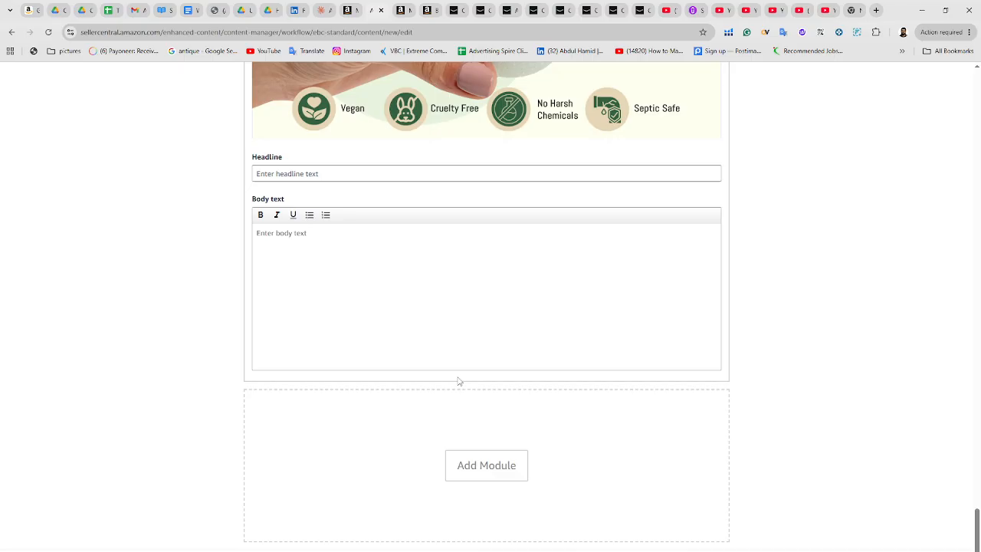
pyautogui.click(458, 466)
pyautogui.scroll(-4, 242, 280)
pyautogui.click(217, 332)
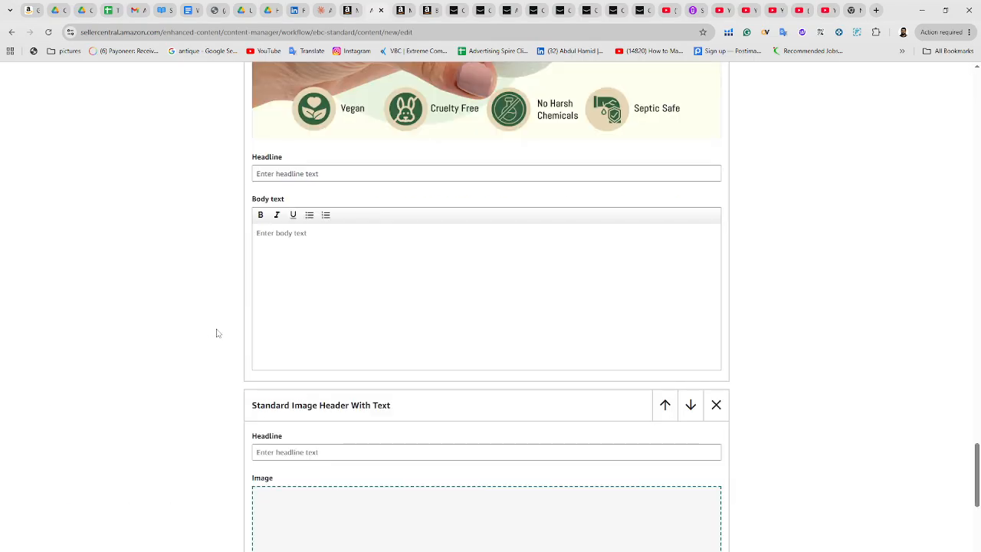
# Start adding the new module's image and upload Enjoymint-Shower-Steamers-Aplus_06
pyautogui.scroll(-3, 449, 312)
pyautogui.click(461, 395)
pyautogui.click(481, 295)
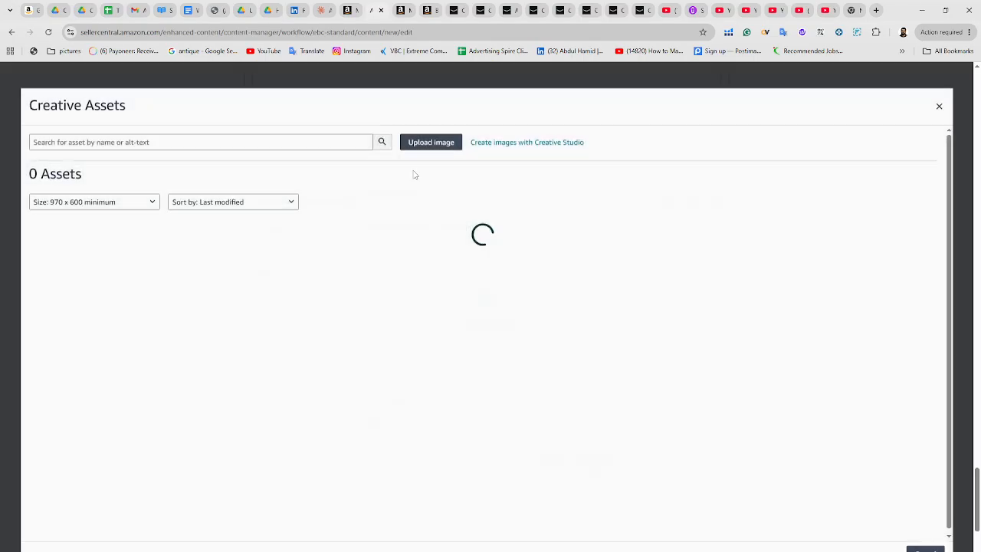
pyautogui.click(417, 146)
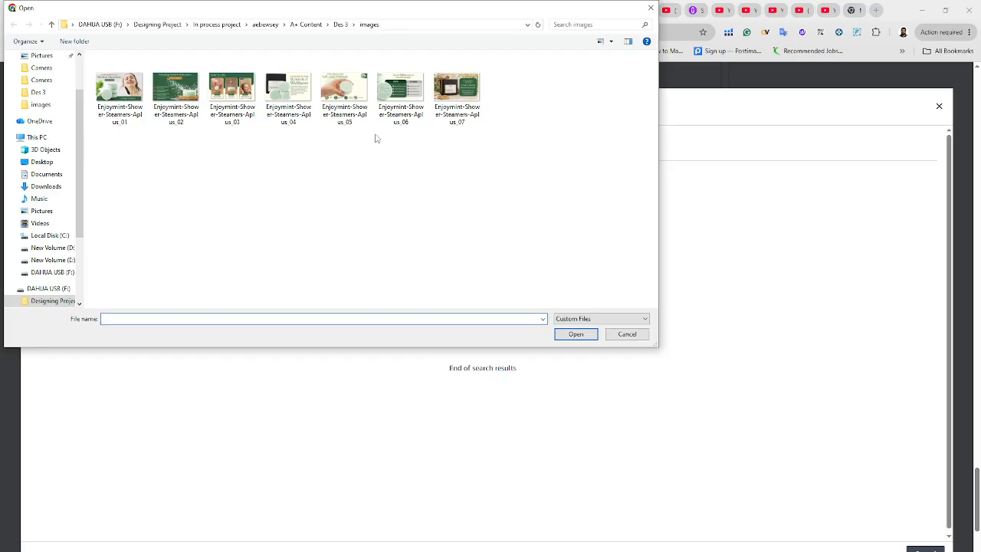
pyautogui.doubleClick(404, 109)
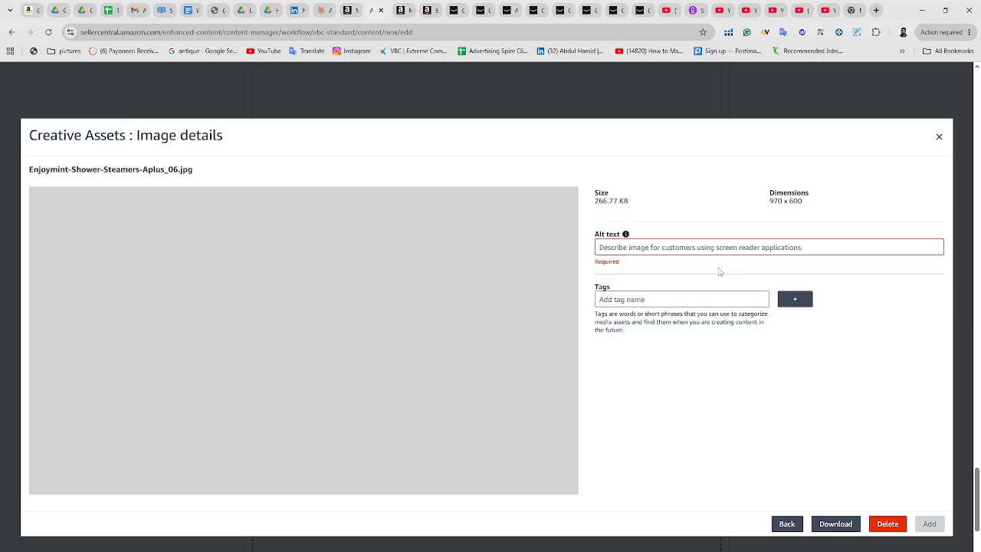
# Enter Shower Steamer as the Aplus_06 image's alt text and add it to the module
pyautogui.click(718, 247)
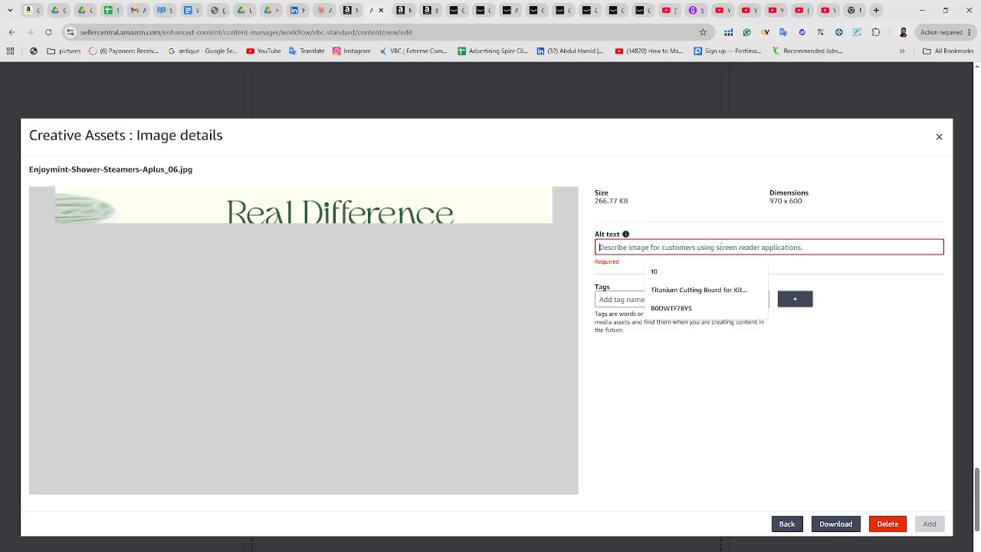
pyautogui.click(666, 286)
pyautogui.click(929, 524)
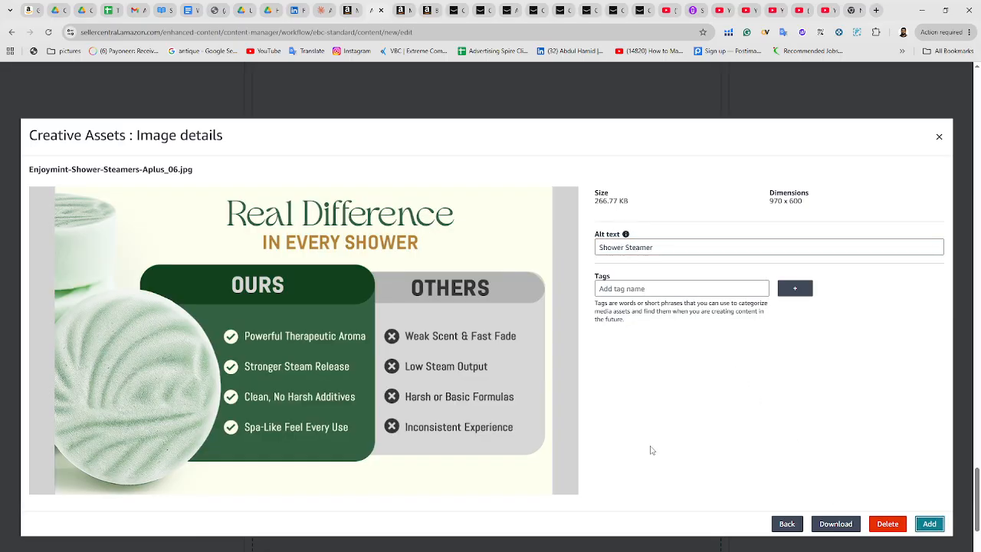
pyautogui.click(596, 464)
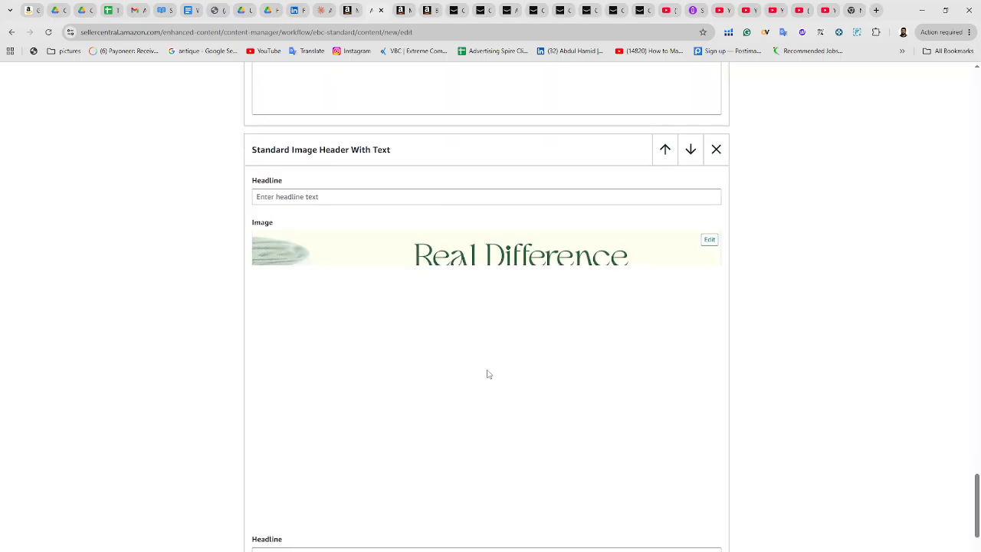
# Append another Standard Image Header With Text module below the Aplus_06 module
pyautogui.scroll(-5, 486, 372)
pyautogui.click(494, 489)
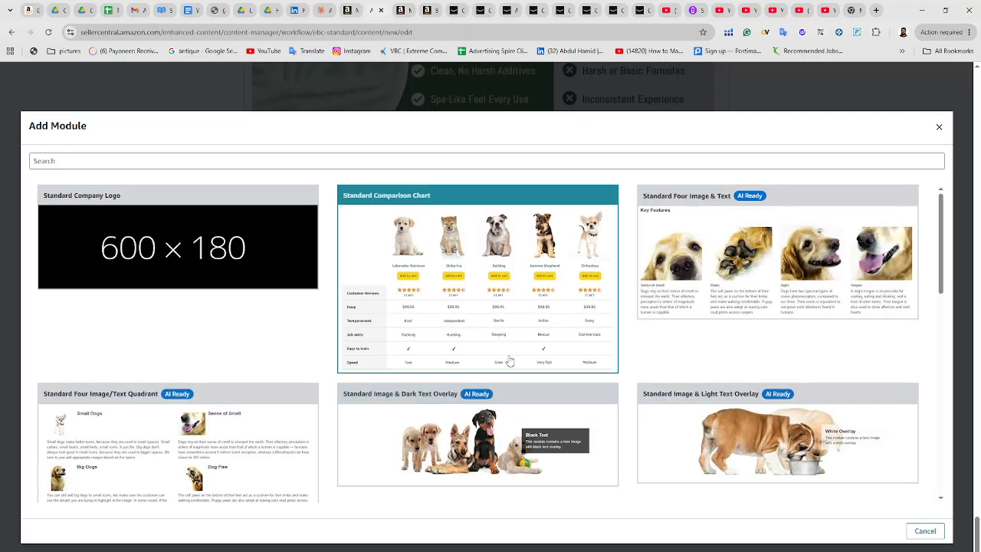
pyautogui.scroll(-5, 289, 387)
pyautogui.click(244, 371)
pyautogui.scroll(-3, 495, 356)
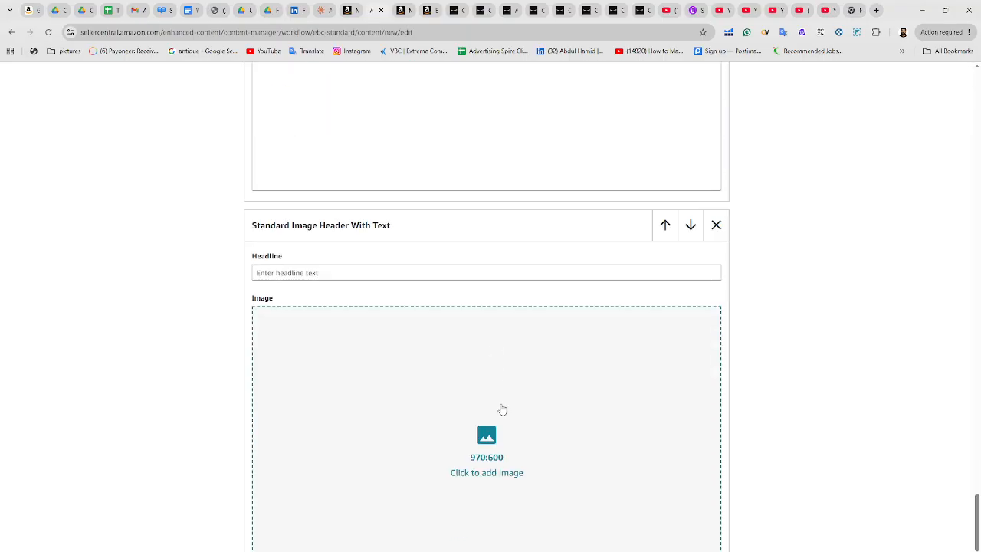
# Start adding the new module's image and upload Enjoymint-Shower-Steamers-Aplus_07
pyautogui.click(502, 410)
pyautogui.click(529, 348)
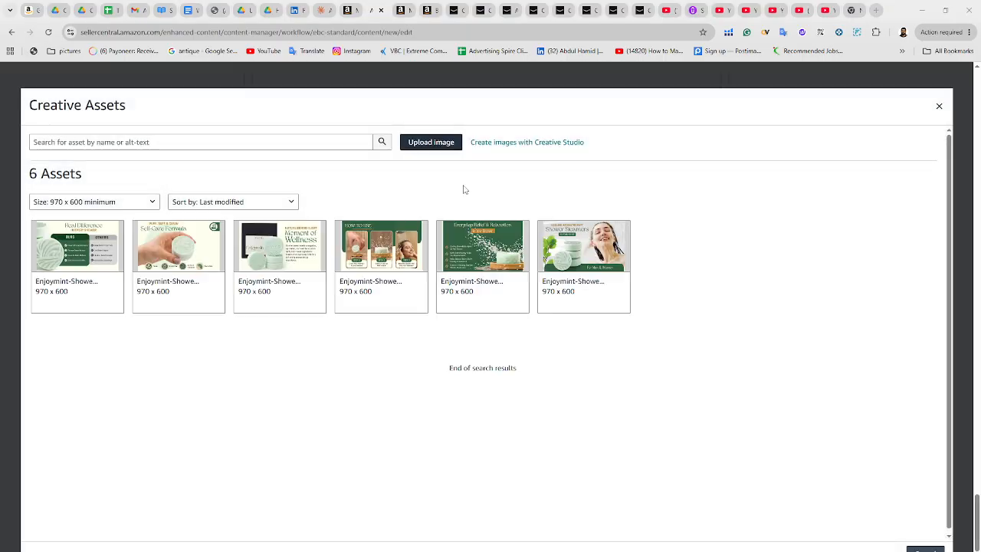
pyautogui.doubleClick(458, 84)
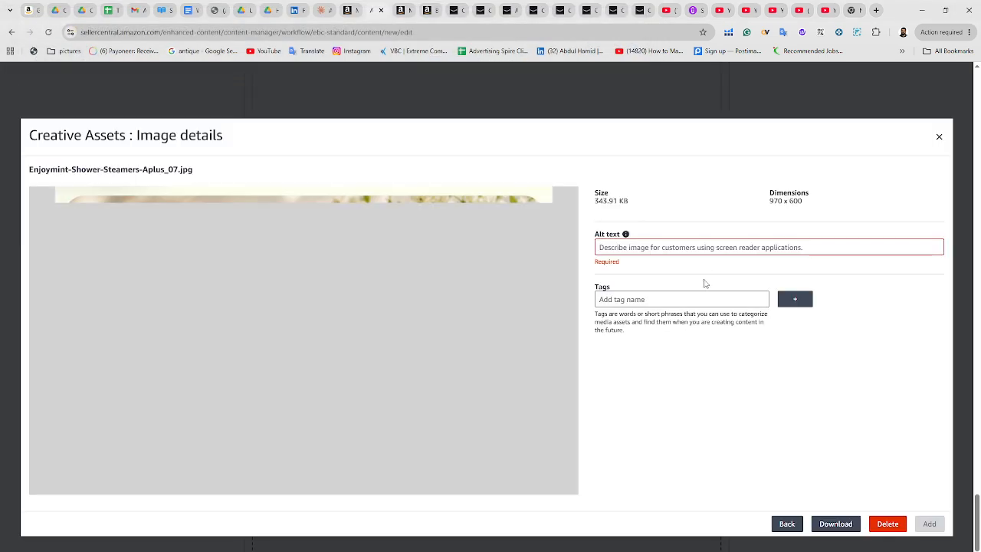
# Enter Shower Steamer as the Aplus_07 image's alt text and add it to the module
pyautogui.write('Shower Steamer')
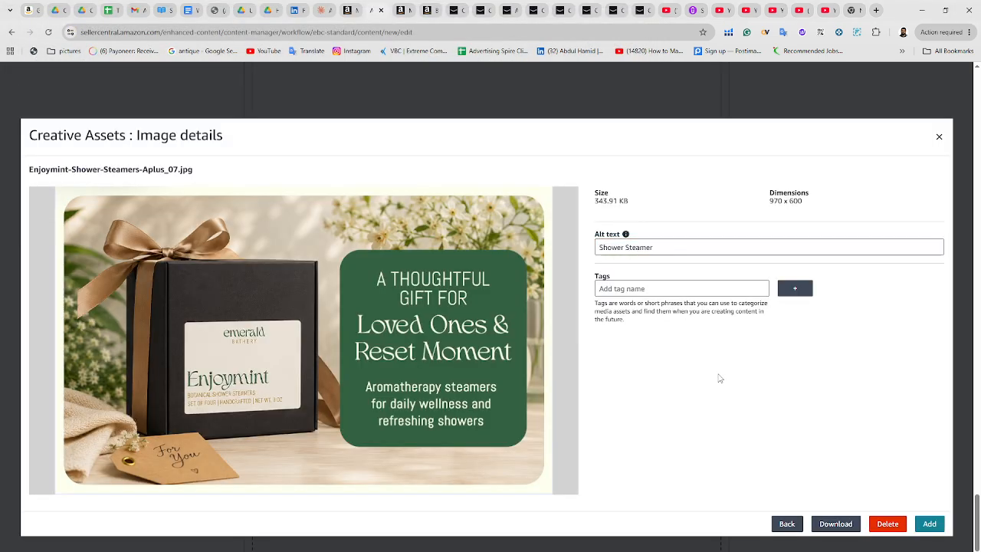
pyautogui.click(929, 524)
pyautogui.click(594, 465)
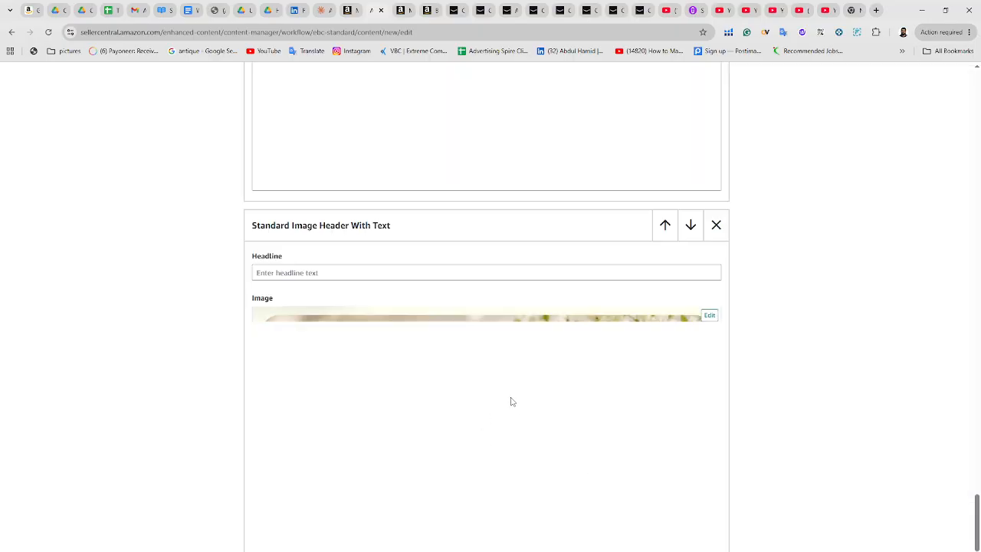
# Preview the finished A+ content in the desktop and mobile layouts
pyautogui.scroll(-6, 535, 404)
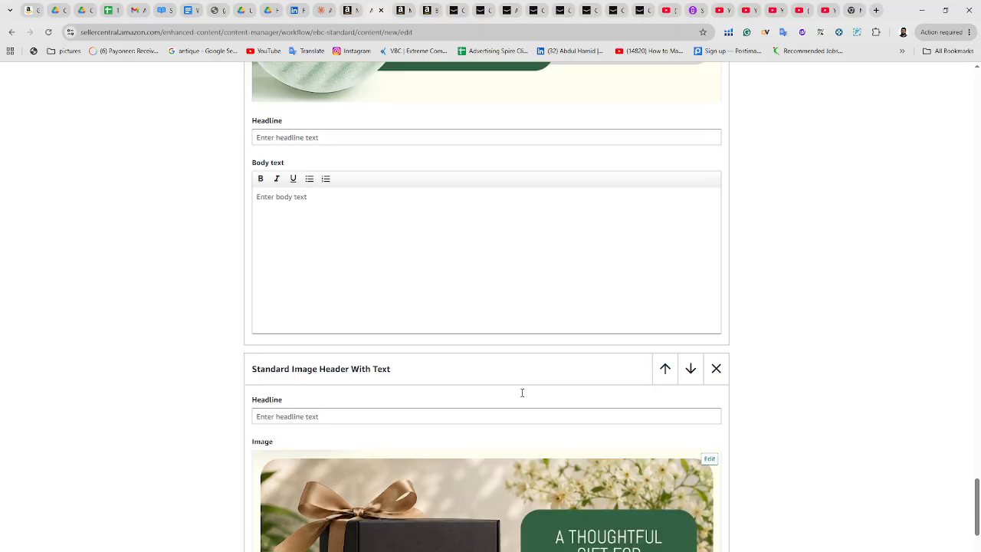
pyautogui.scroll(-15, 521, 396)
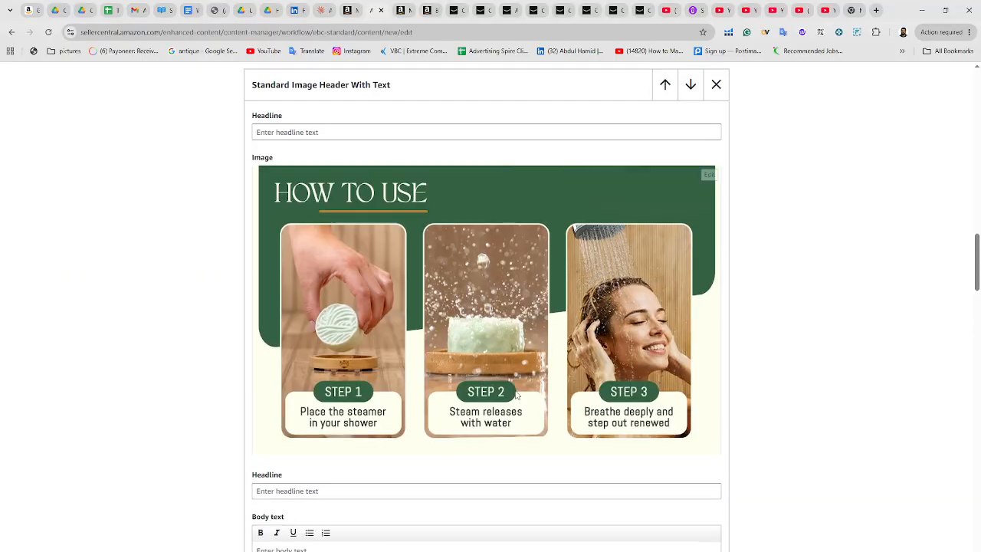
pyautogui.scroll(20, 515, 390)
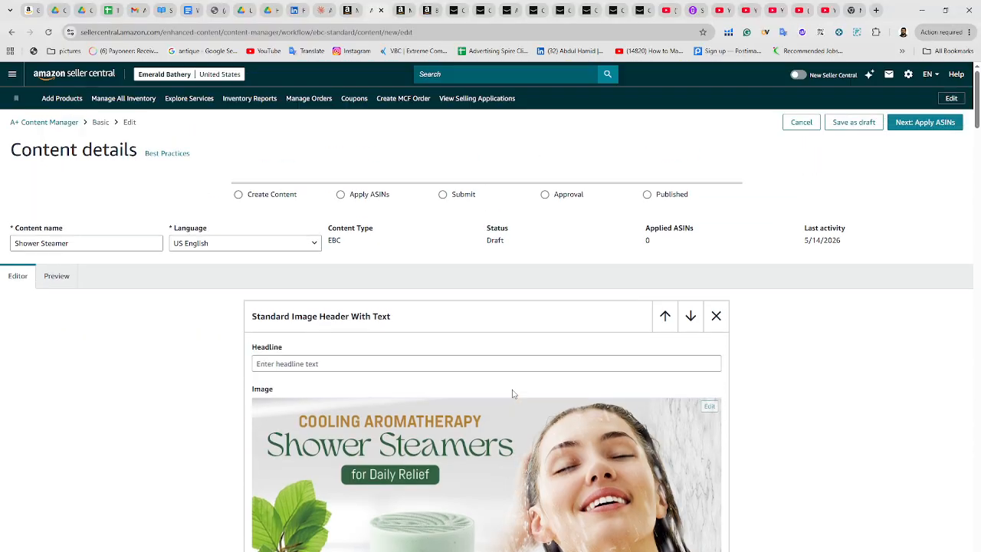
pyautogui.click(57, 280)
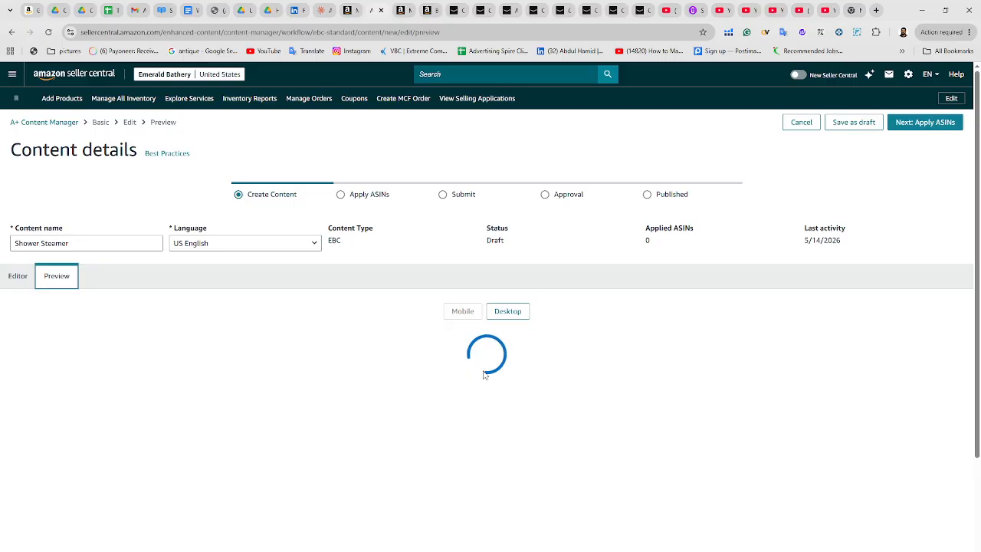
pyautogui.scroll(-10, 511, 469)
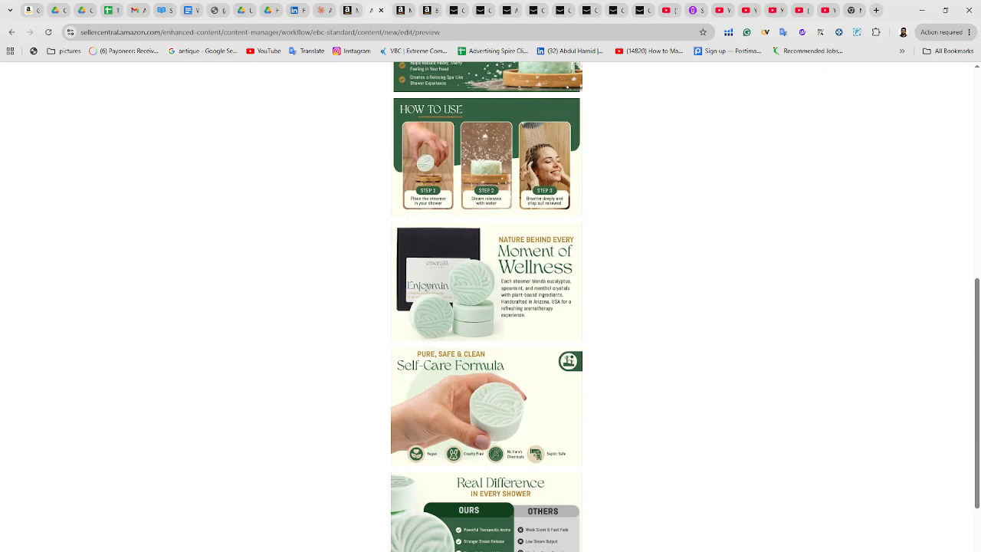
pyautogui.scroll(10, 504, 508)
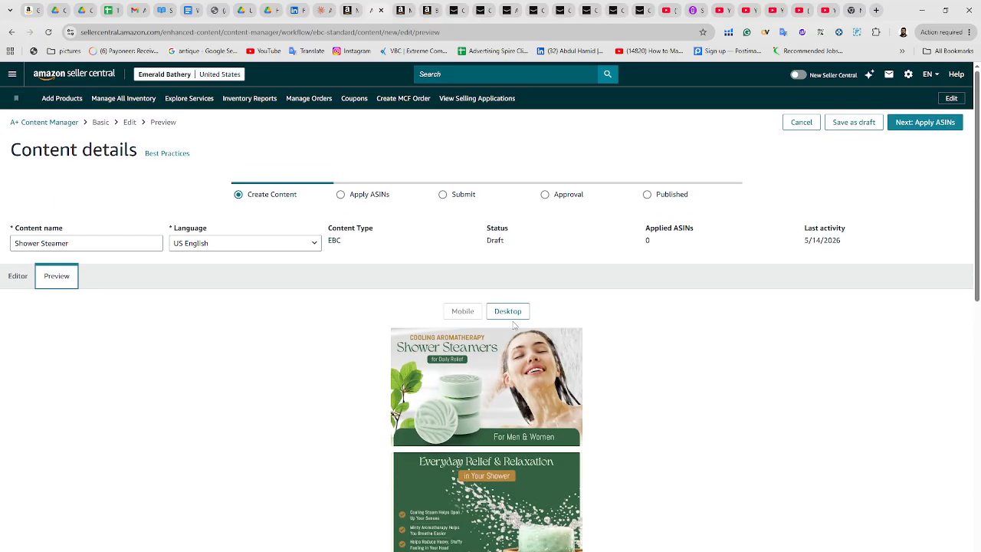
pyautogui.click(509, 311)
pyautogui.scroll(-5, 620, 387)
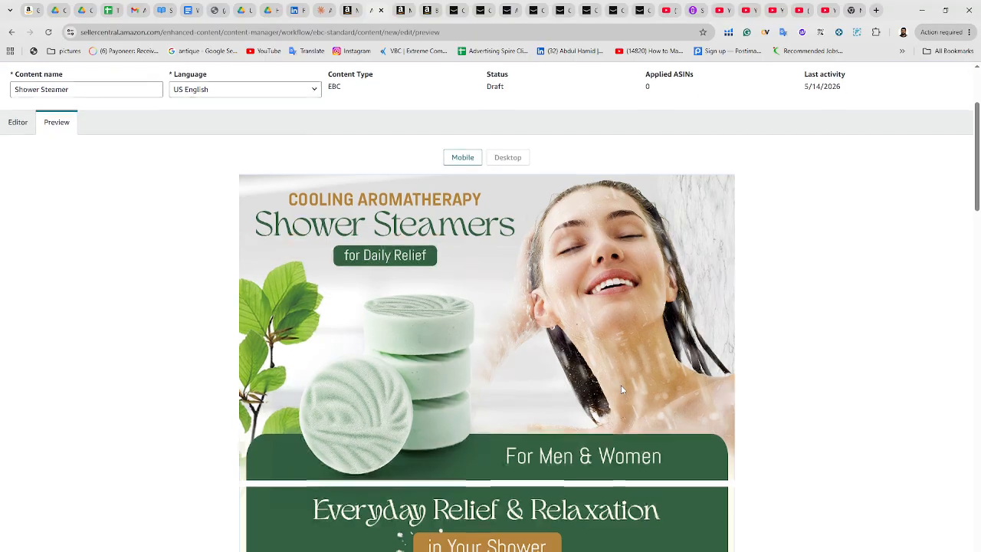
pyautogui.scroll(-6, 620, 387)
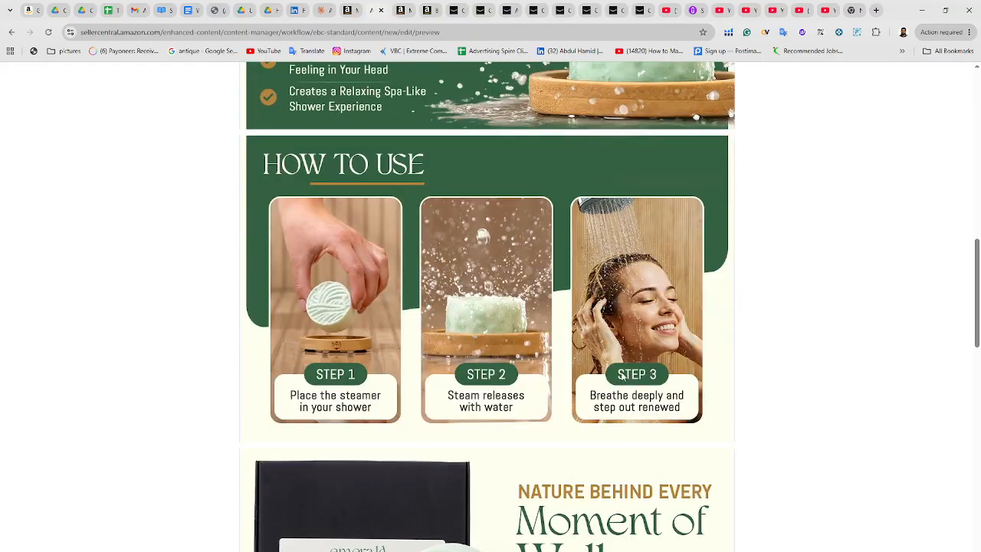
pyautogui.scroll(7, 645, 373)
pyautogui.scroll(4, 644, 373)
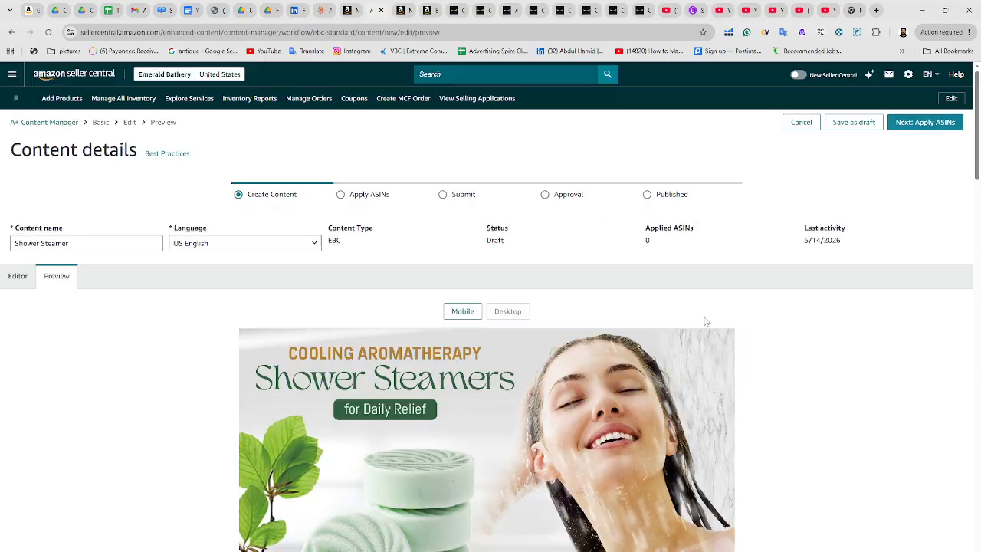
# Continue to the Apply ASINs stage and copy the 4-pack variation's ASIN from the Manage All Inventory tab
pyautogui.click(923, 127)
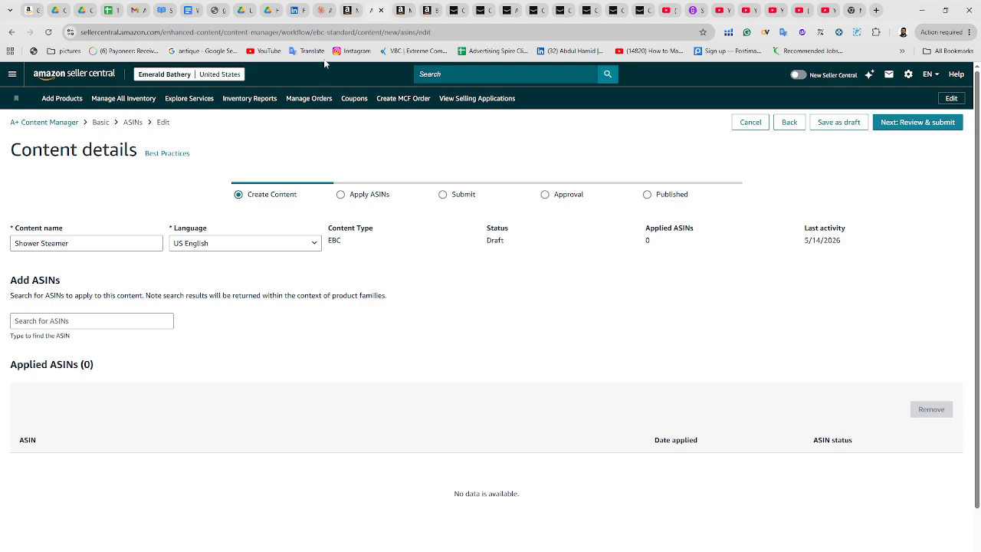
pyautogui.click(347, 10)
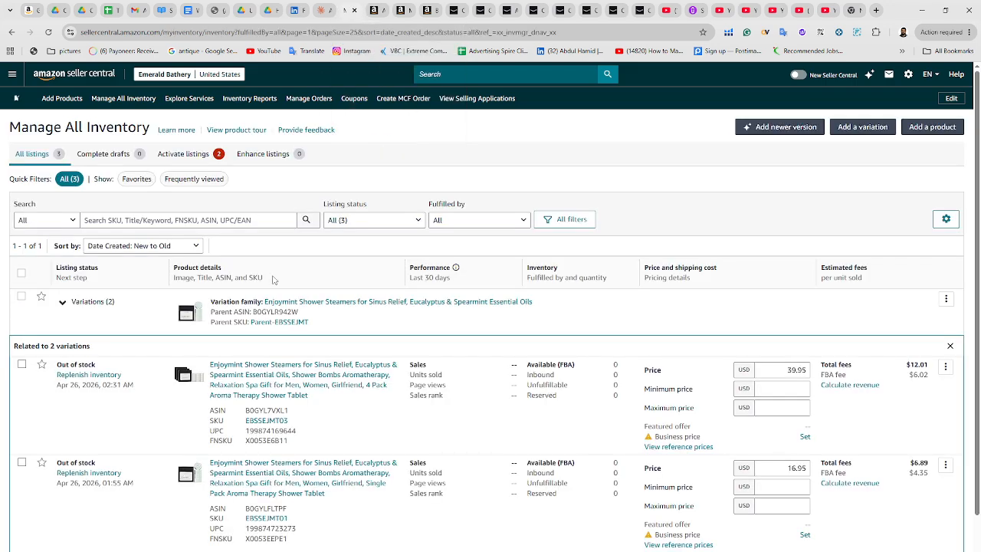
pyautogui.doubleClick(261, 411)
pyautogui.hotkey('ctrl', 'c')
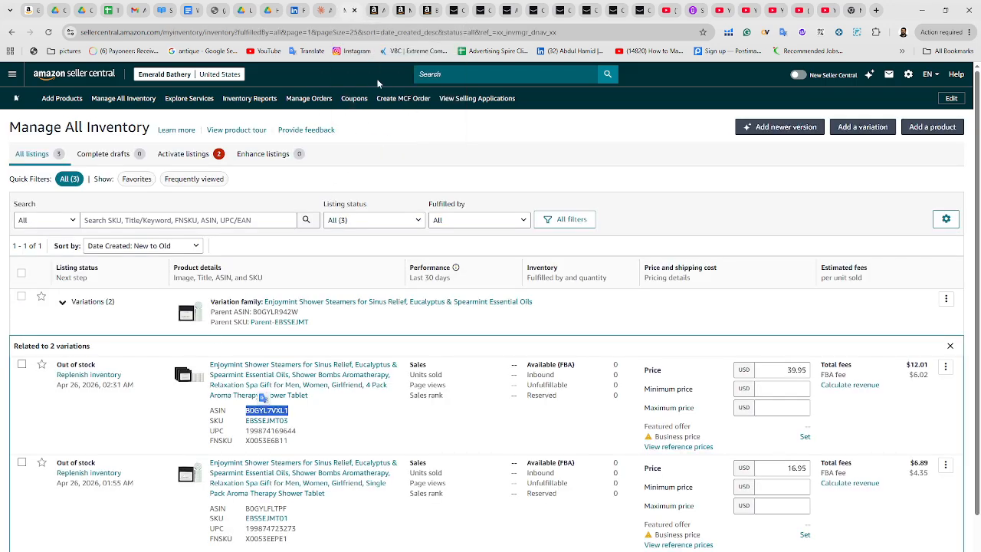
pyautogui.click(375, 10)
# Search the Add ASINs box for the copied ASIN to list the Enjoymint shower steamer product
pyautogui.click(92, 325)
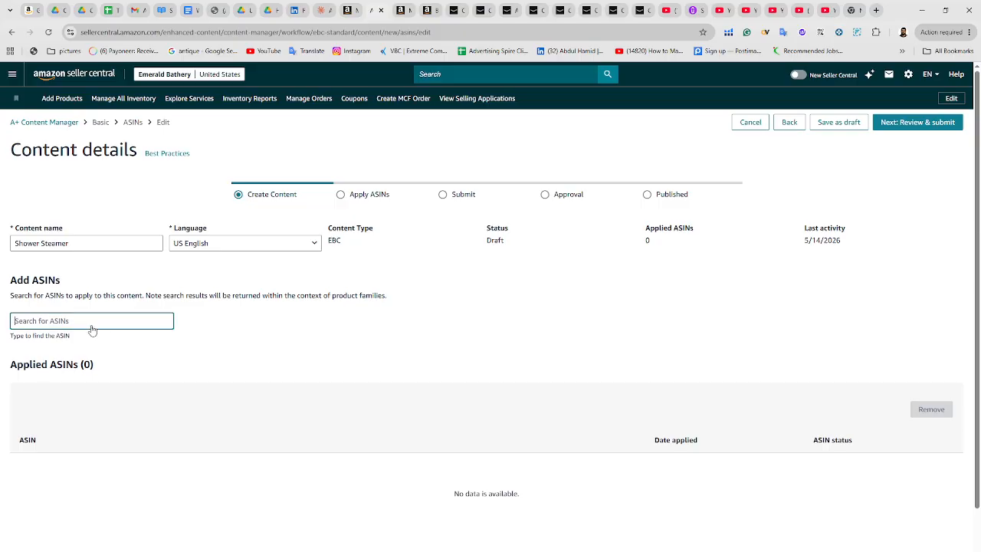
pyautogui.hotkey('ctrl', 'v')
pyautogui.click(81, 363)
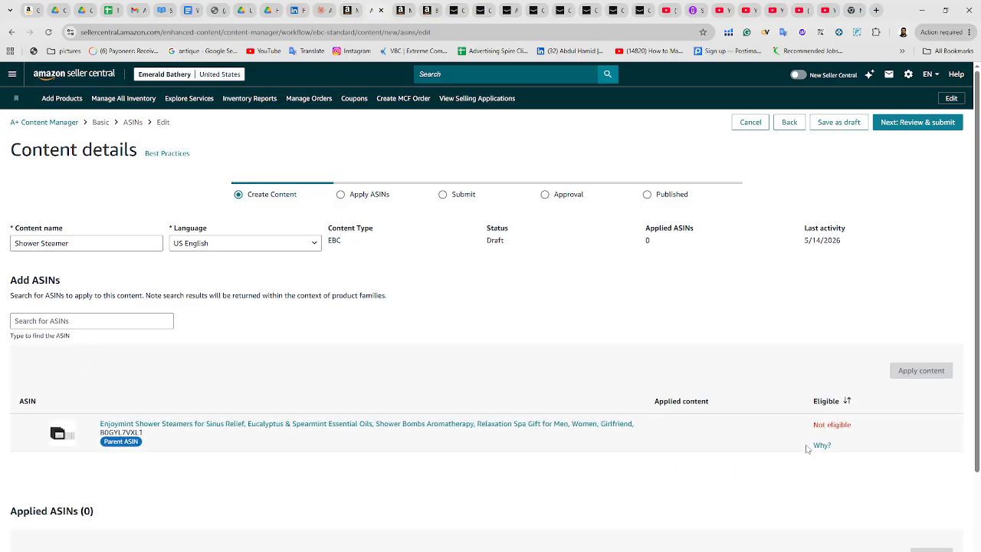
# Examine the listed product's eligibility status for applying the content
pyautogui.moveTo(852, 426); pyautogui.dragTo(814, 426)
pyautogui.click(629, 483)
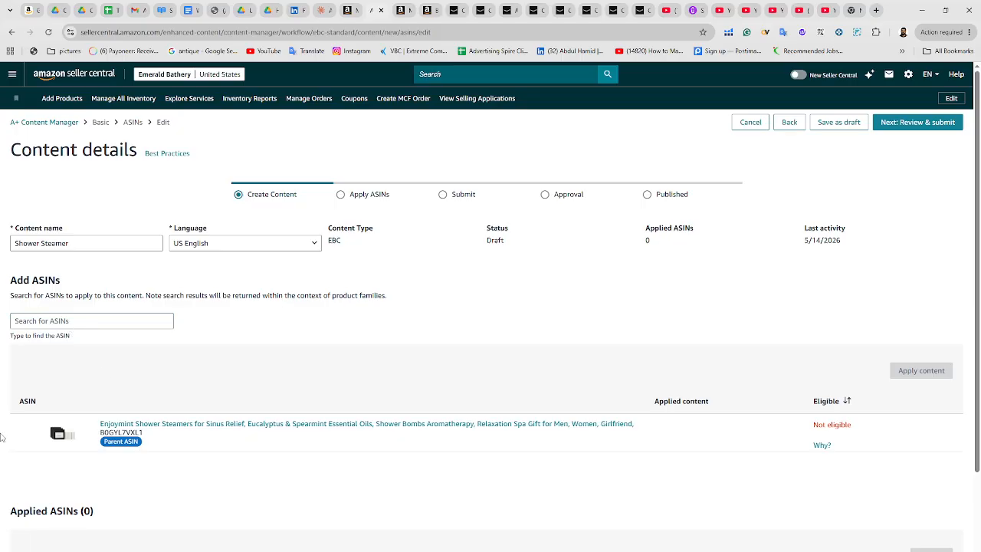
pyautogui.click(49, 433)
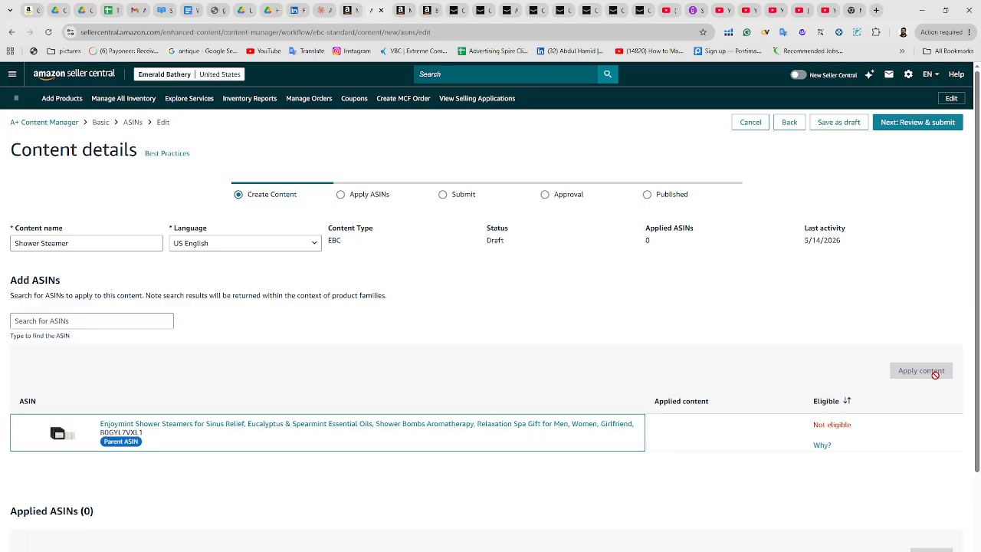
pyautogui.click(78, 325)
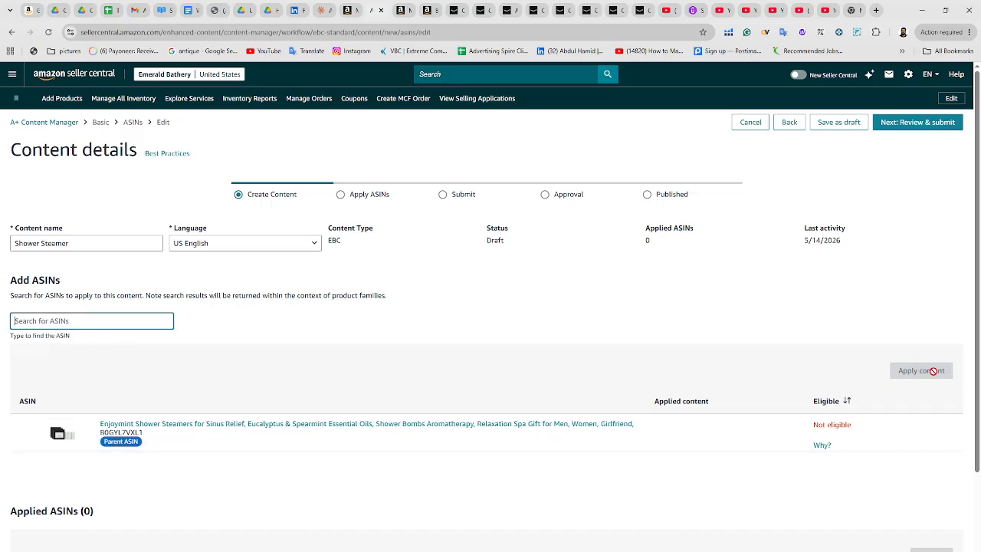
pyautogui.scroll(-3, 525, 483)
pyautogui.scroll(3, 552, 378)
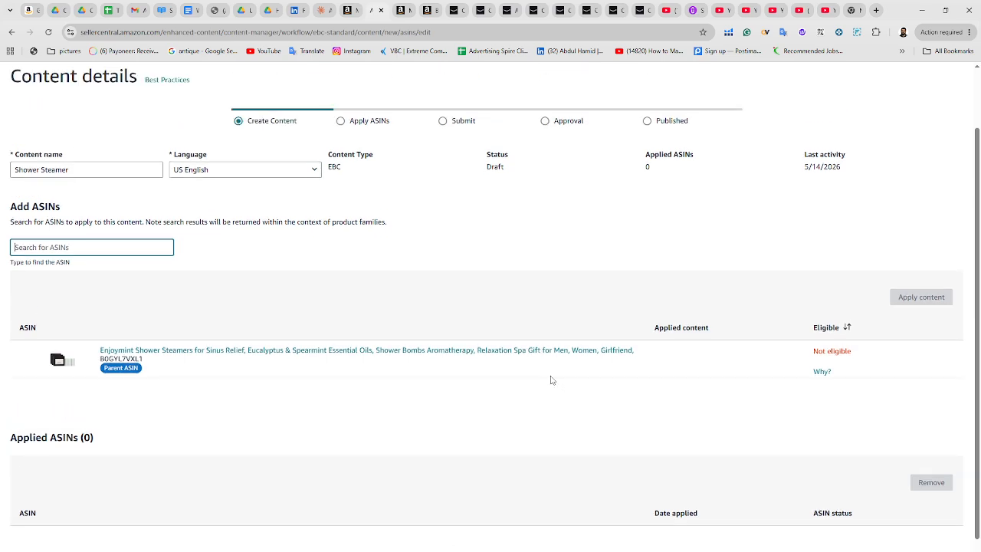